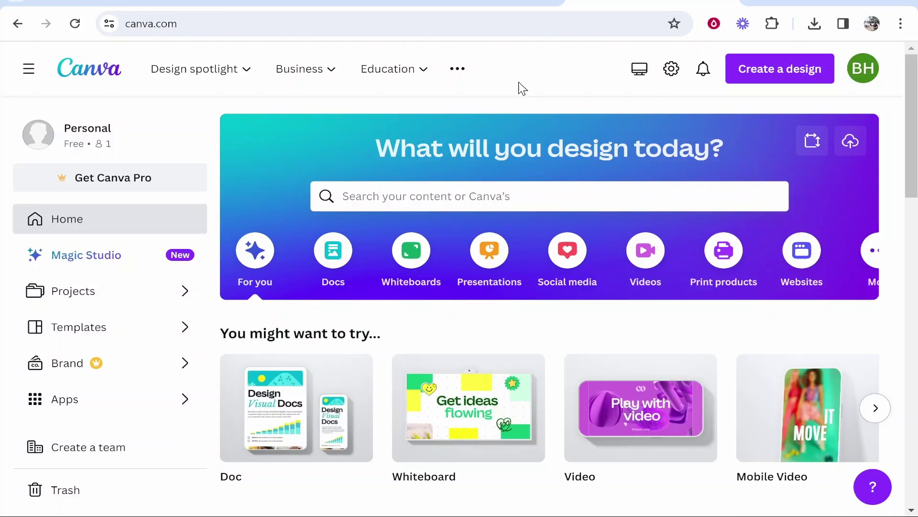
# Start a custom-size design and enter 1920 px as the width
pyautogui.click(771, 77)
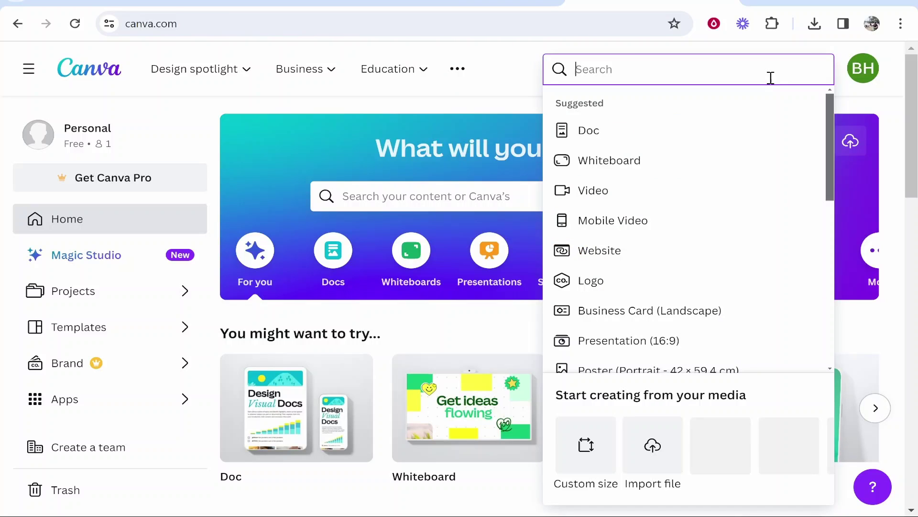
pyautogui.click(597, 417)
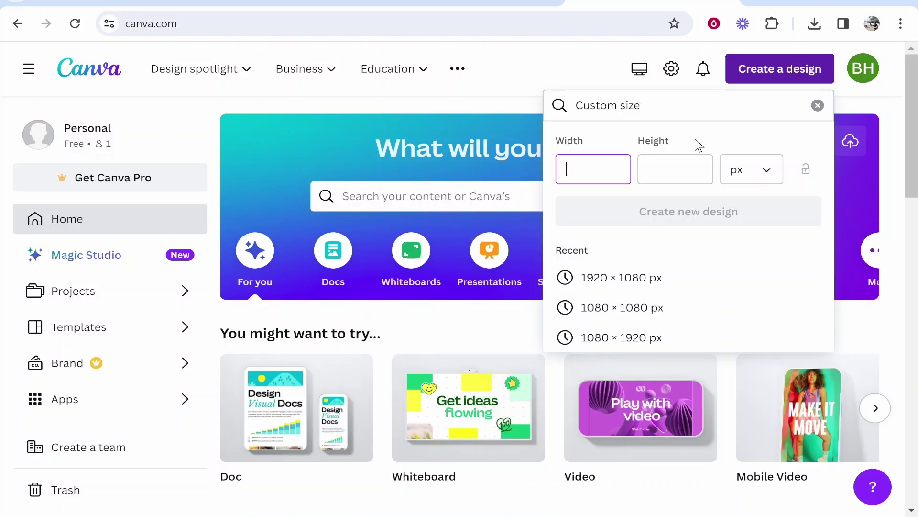
pyautogui.write('1920')
pyautogui.press('Tab')
pyautogui.press('Tab')
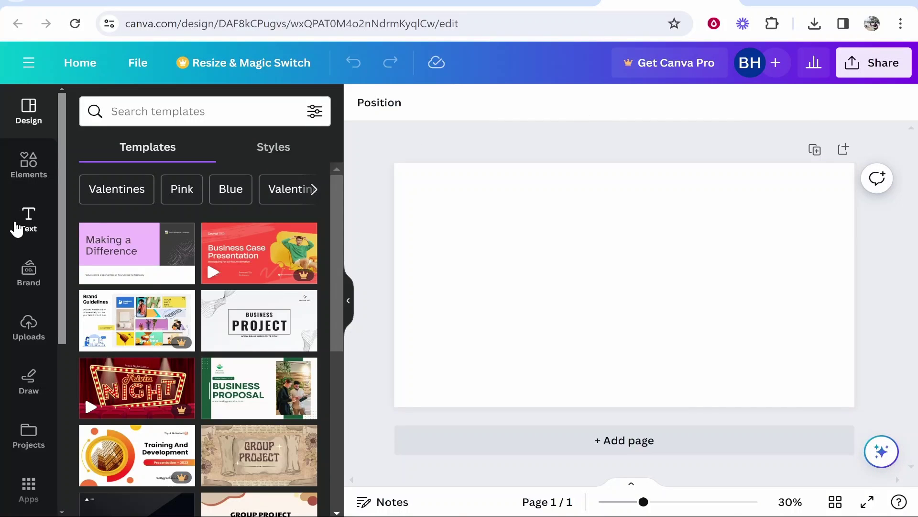
# Add a heading text box reading 'KnowledgeBase'
pyautogui.click(27, 225)
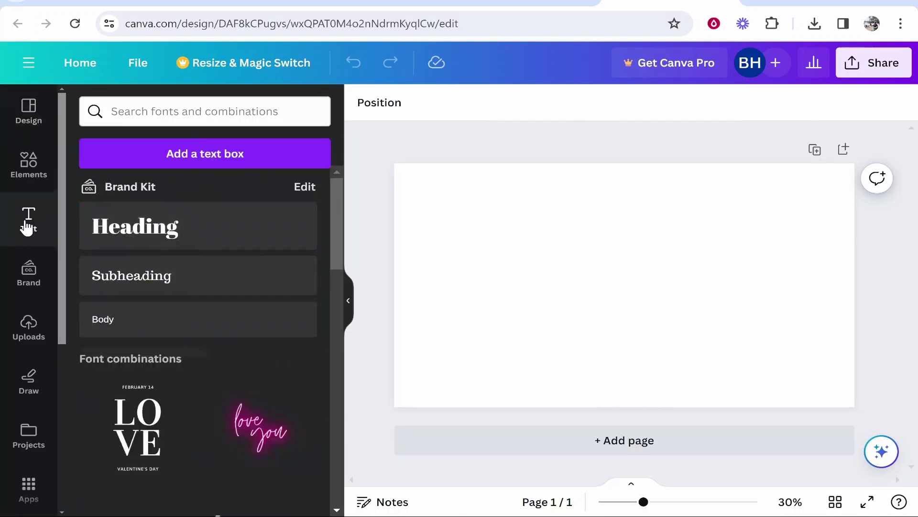
pyautogui.click(126, 230)
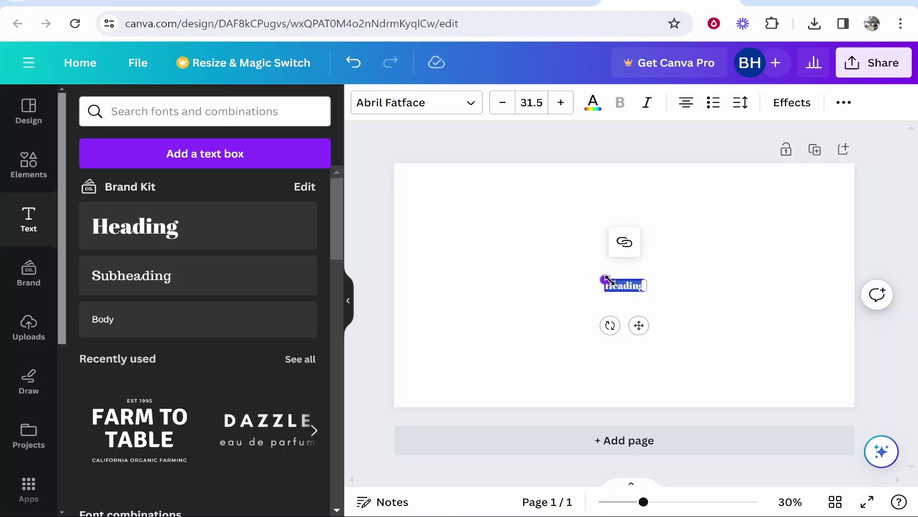
pyautogui.write('KnowledgeBase')
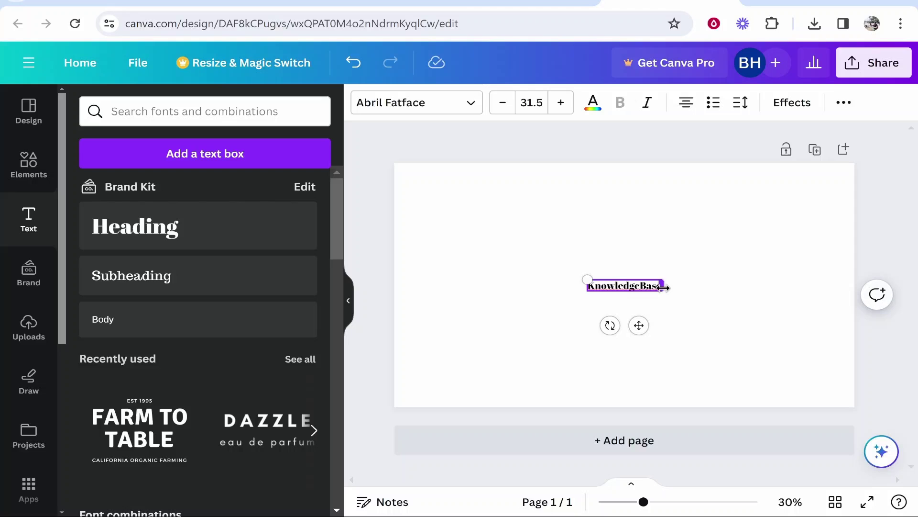
# Enlarge the KnowledgeBase text to size 144
pyautogui.doubleClick(659, 287)
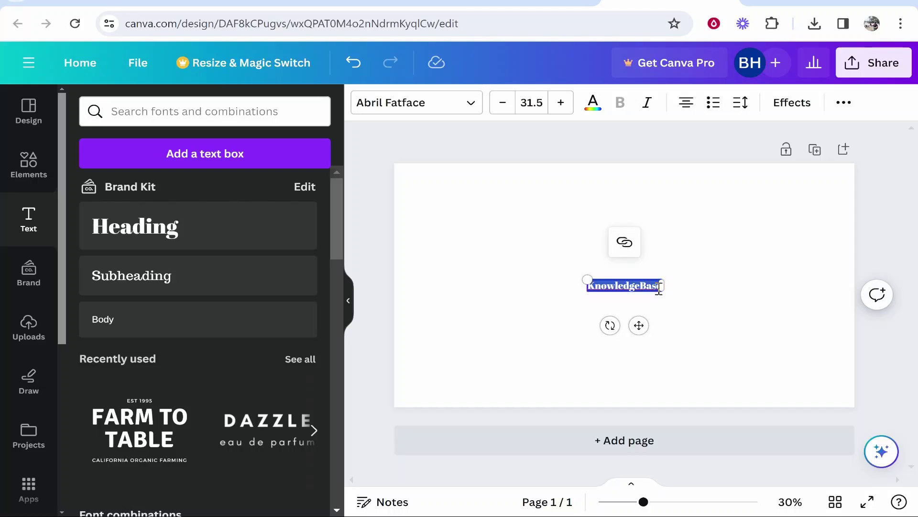
pyautogui.click(532, 103)
pyautogui.scroll(-5, 582, 275)
pyautogui.scroll(-2, 582, 275)
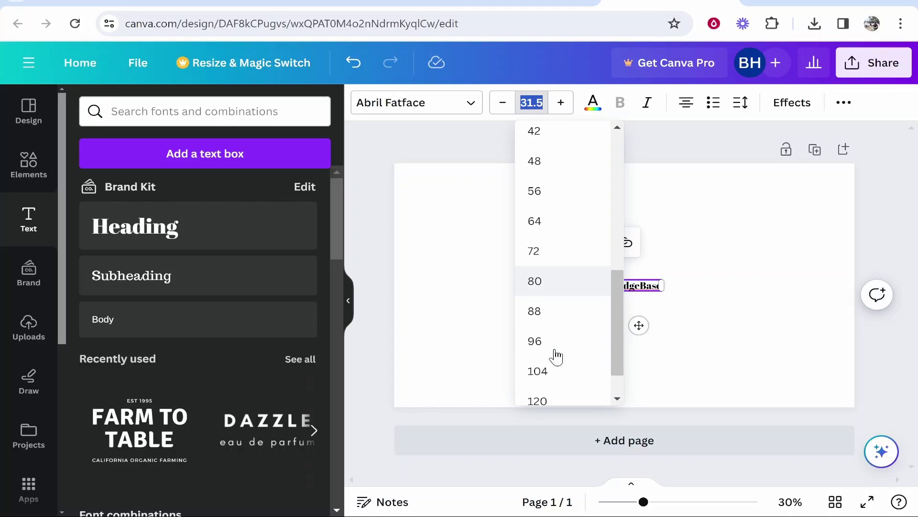
pyautogui.click(545, 225)
pyautogui.click(532, 102)
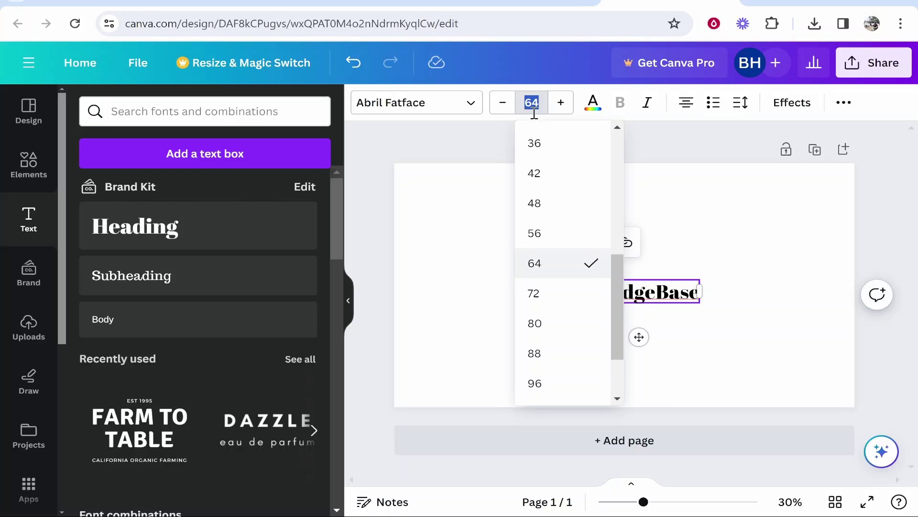
pyautogui.click(541, 346)
pyautogui.moveTo(721, 311); pyautogui.dragTo(787, 311)
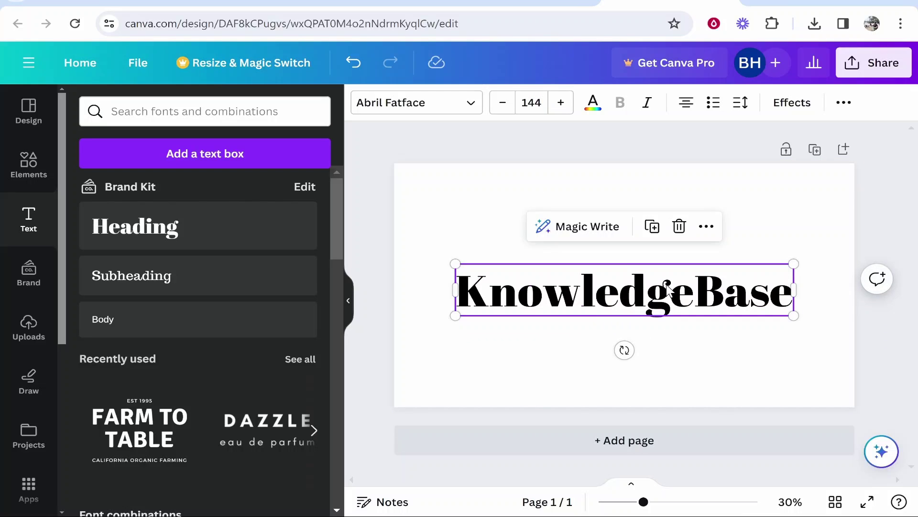
# Change the KnowledgeBase font from Abril Fatface to Archivo Black
pyautogui.doubleClick(692, 285)
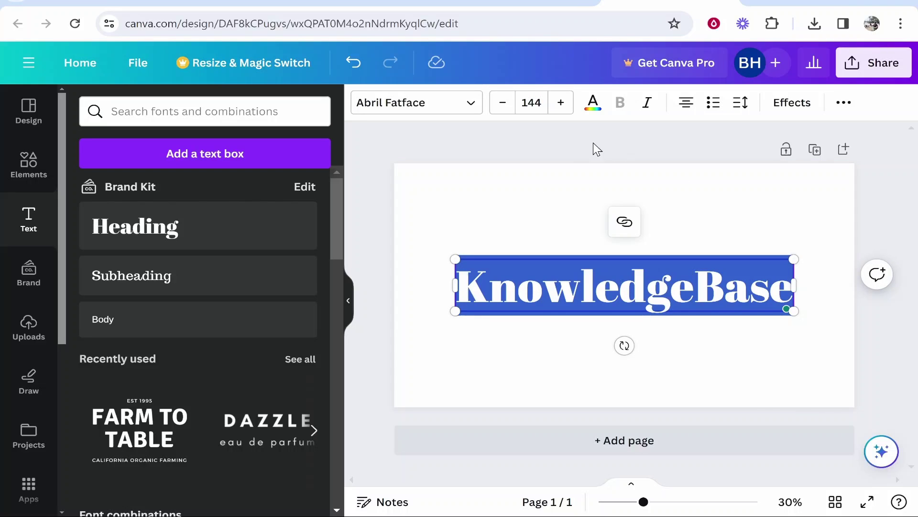
pyautogui.click(451, 110)
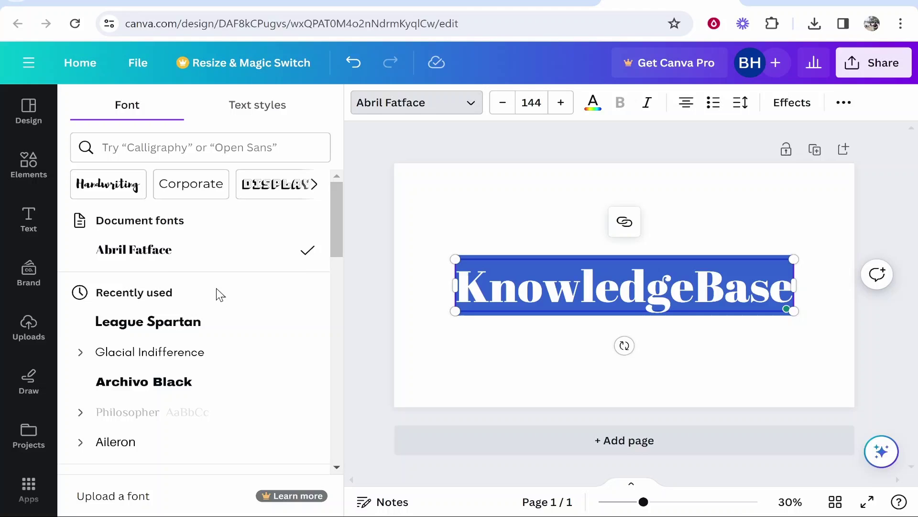
pyautogui.click(165, 383)
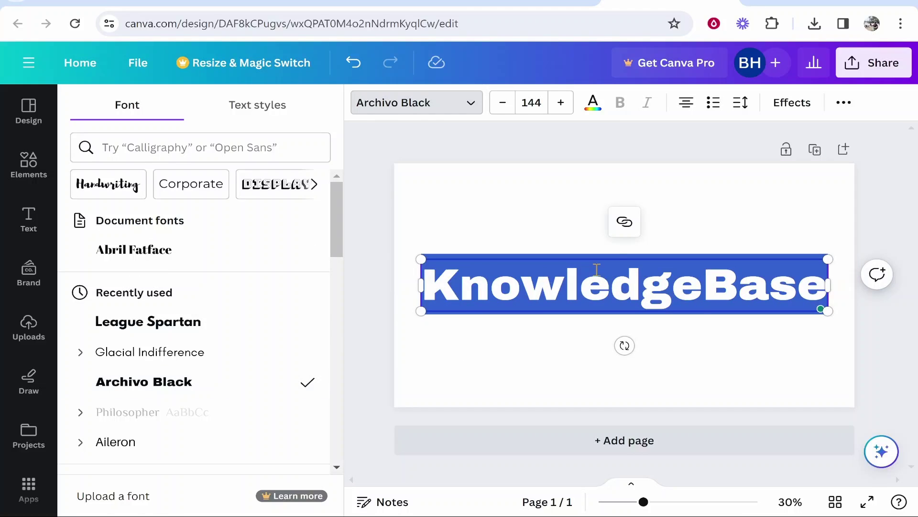
pyautogui.click(514, 226)
pyautogui.click(683, 282)
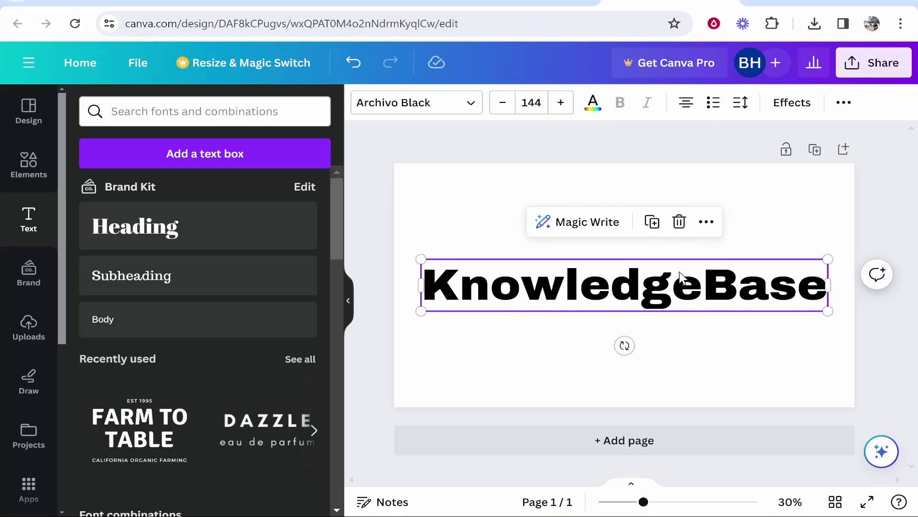
# Preview text colours but keep KnowledgeBase black, then bring up the Elements library
pyautogui.click(551, 144)
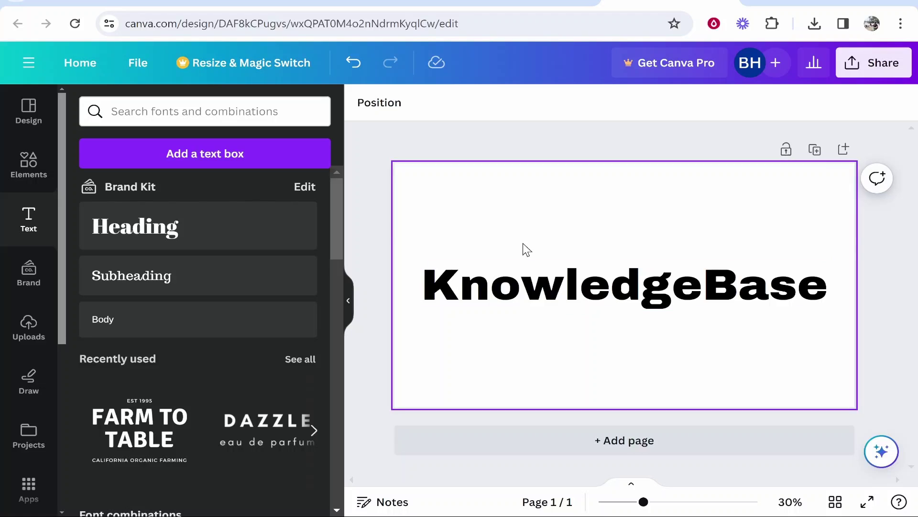
pyautogui.click(590, 287)
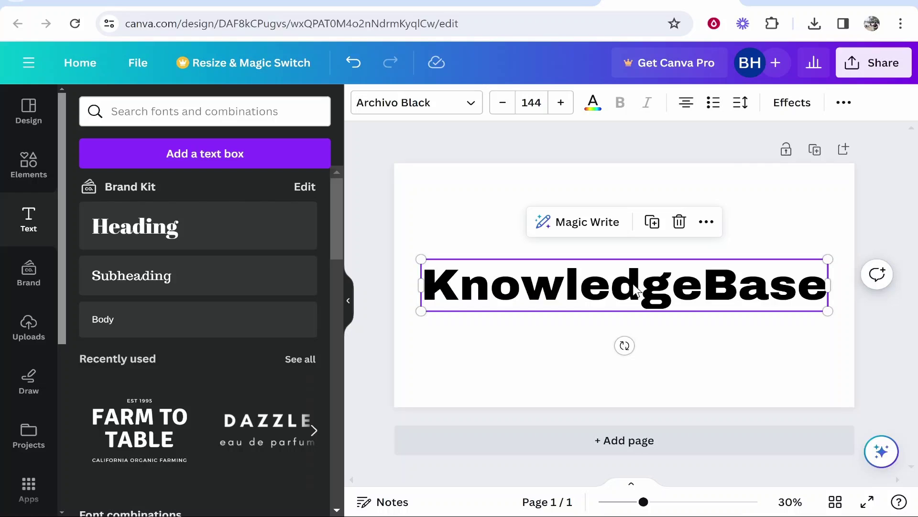
pyautogui.click(592, 103)
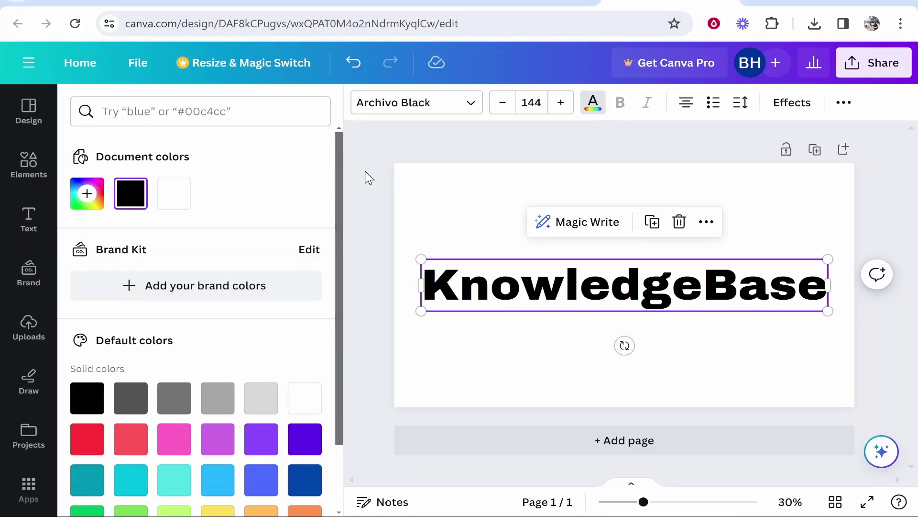
pyautogui.scroll(-2, 216, 245)
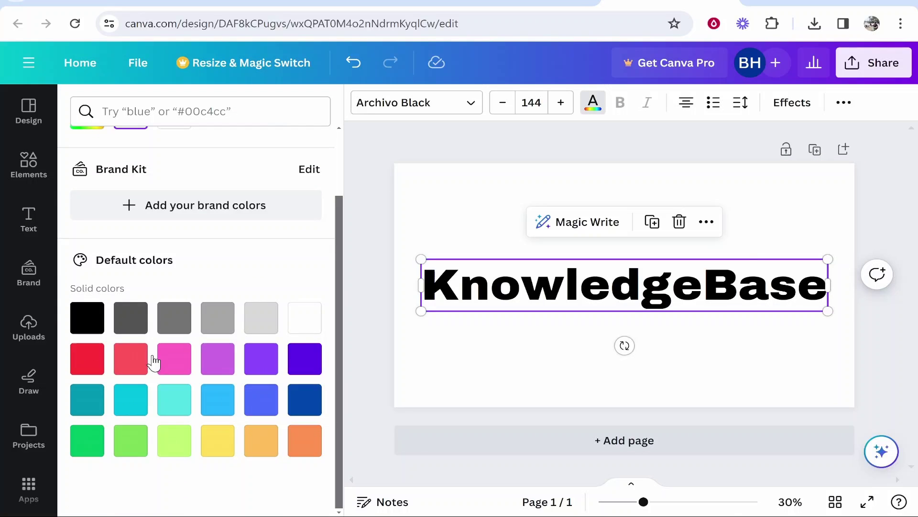
pyautogui.scroll(2, 201, 308)
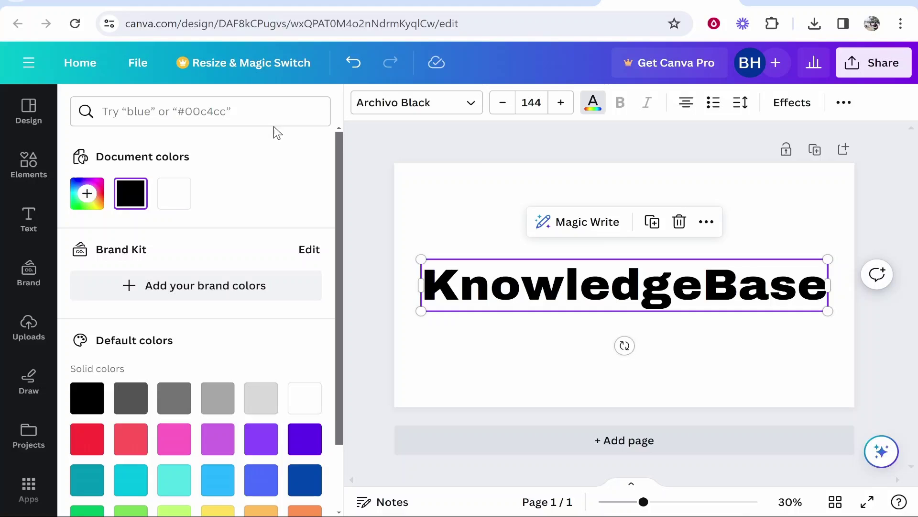
pyautogui.press('Escape')
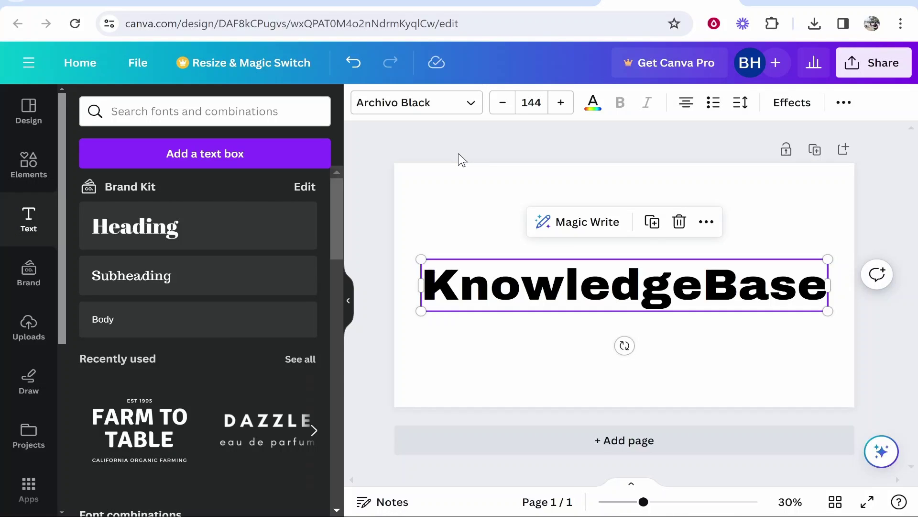
pyautogui.click(29, 165)
# Search the elements library for 'rainbow background' after a misspelled 'raindow' attempt
pyautogui.click(369, 125)
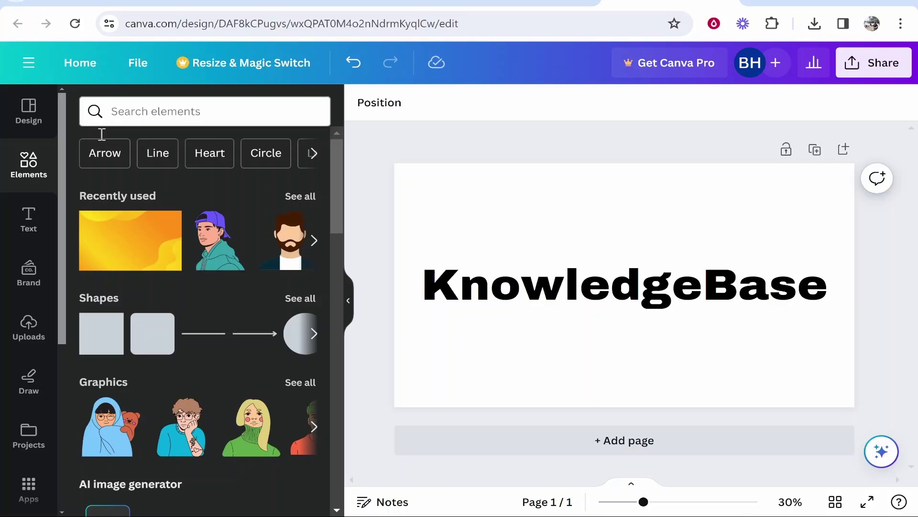
pyautogui.click(199, 115)
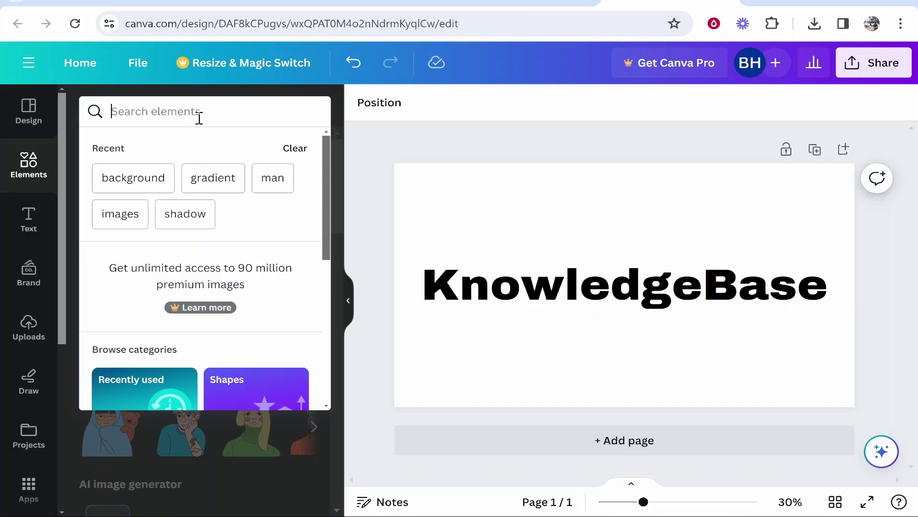
pyautogui.write('raindow')
pyautogui.press('Return')
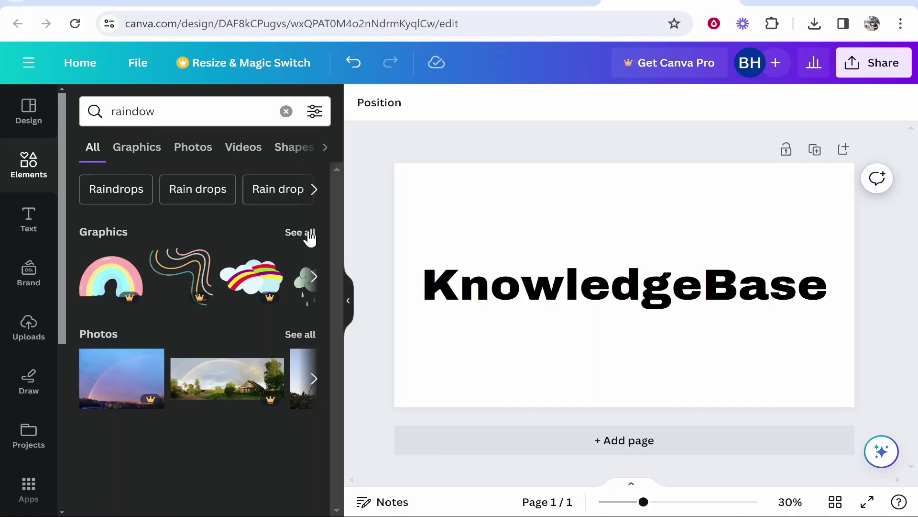
pyautogui.click(192, 110)
pyautogui.click(168, 205)
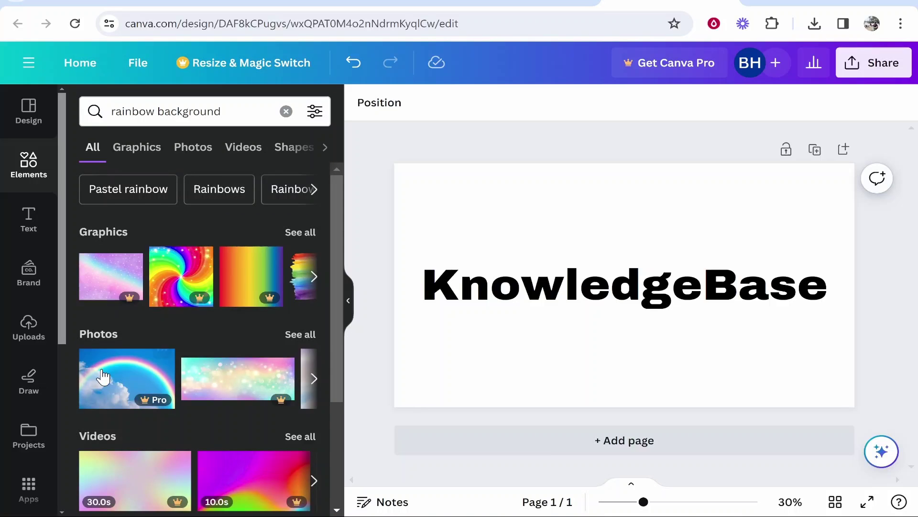
# Browse the rainbow background graphics, then show all result types
pyautogui.scroll(-3, 158, 377)
pyautogui.scroll(3, 216, 334)
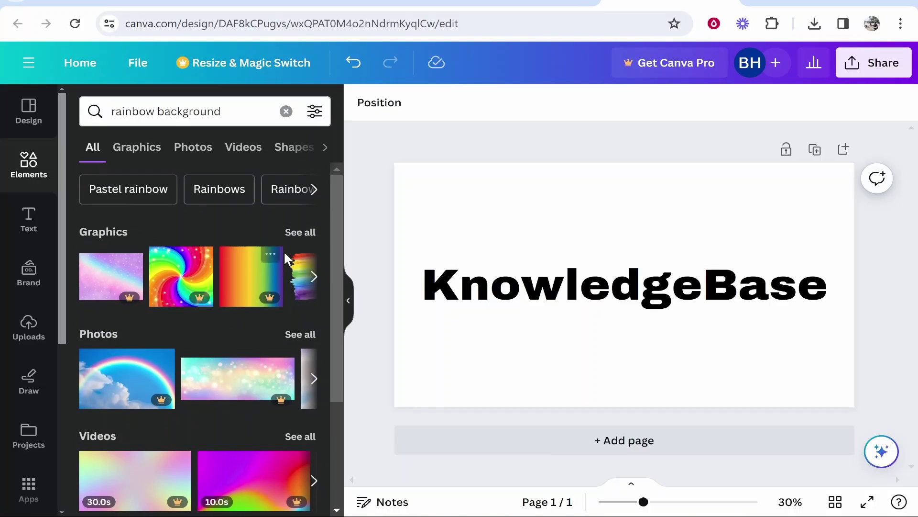
pyautogui.click(300, 232)
pyautogui.scroll(-6, 148, 307)
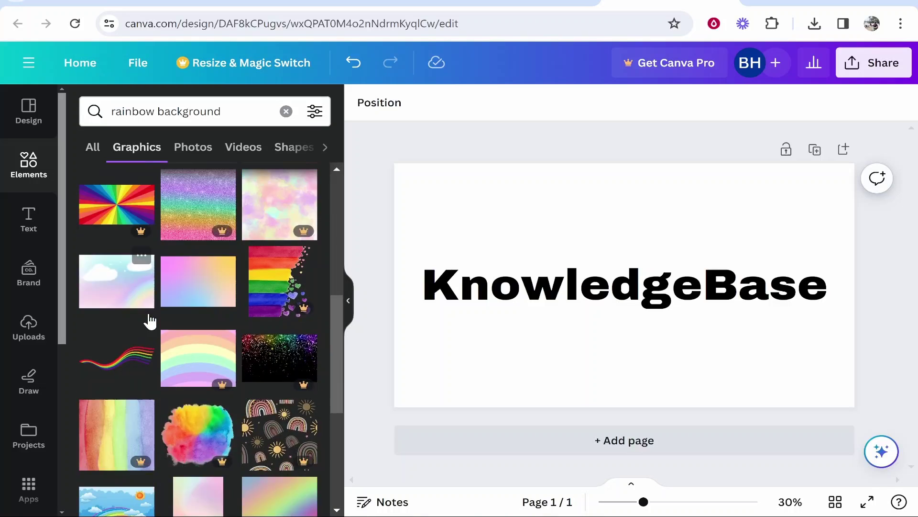
pyautogui.scroll(-7, 150, 321)
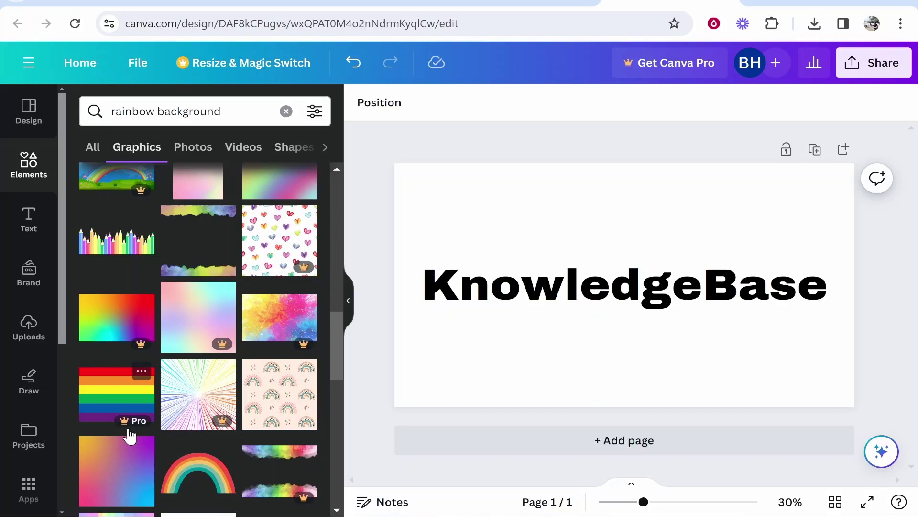
pyautogui.scroll(-2, 132, 339)
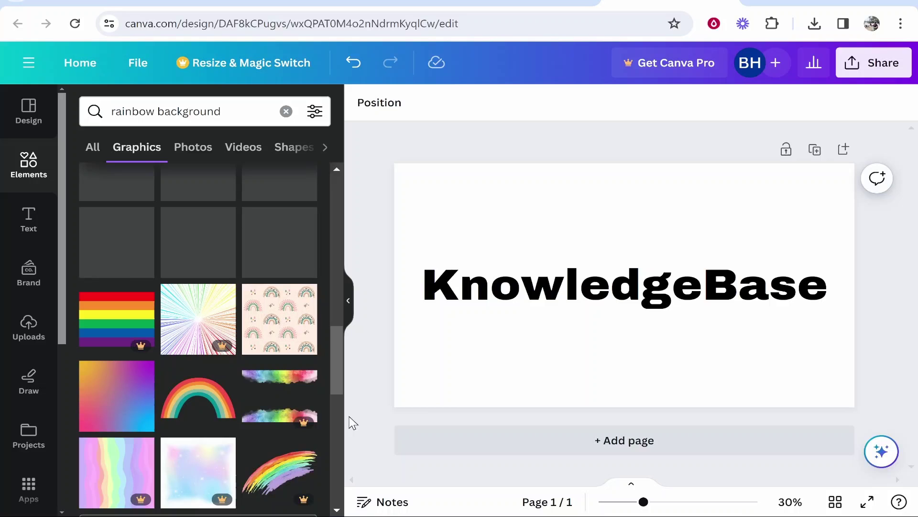
pyautogui.click(94, 147)
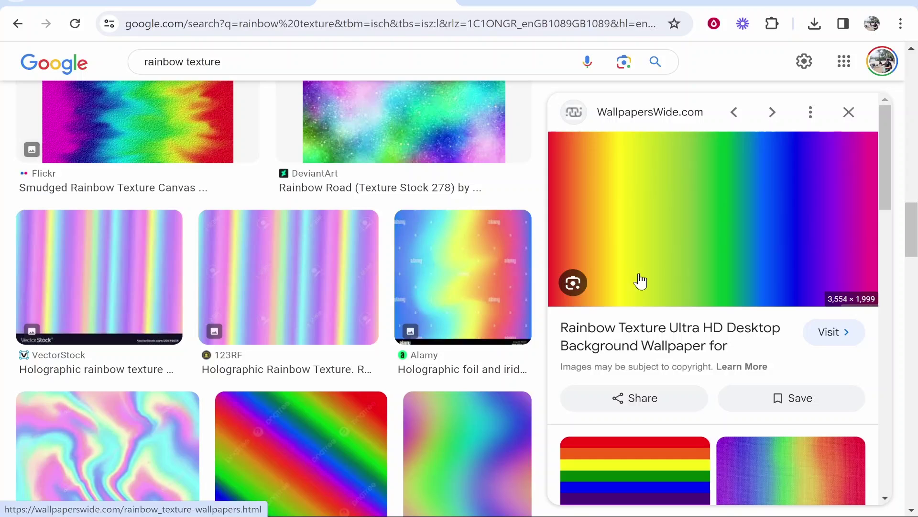
# Save the rainbow gradient preview to Downloads as rainbow_texture-wallpaper-3554x1999.jpg
pyautogui.tripleClick(215, 60)
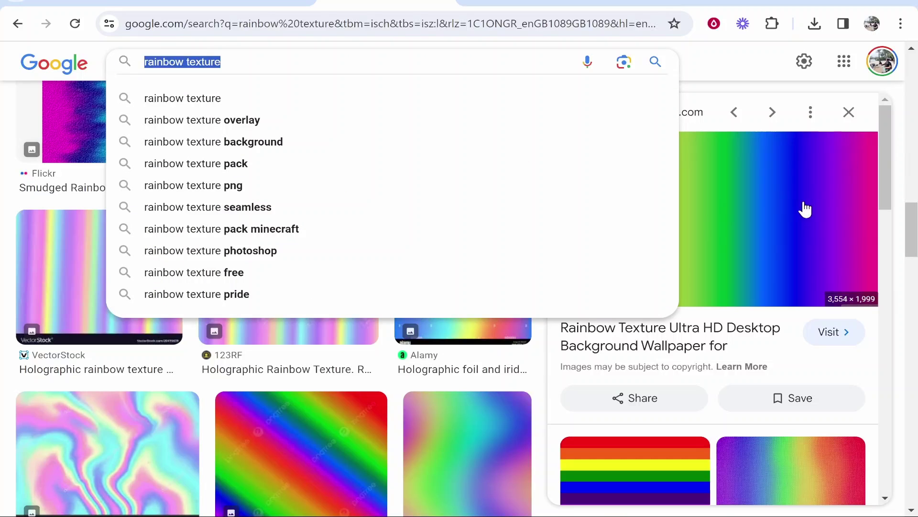
pyautogui.click(742, 71)
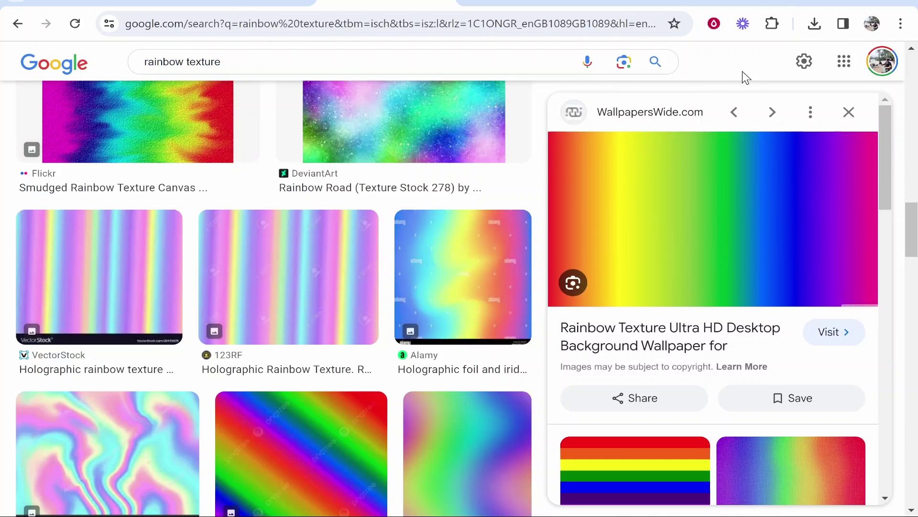
pyautogui.rightClick(753, 216)
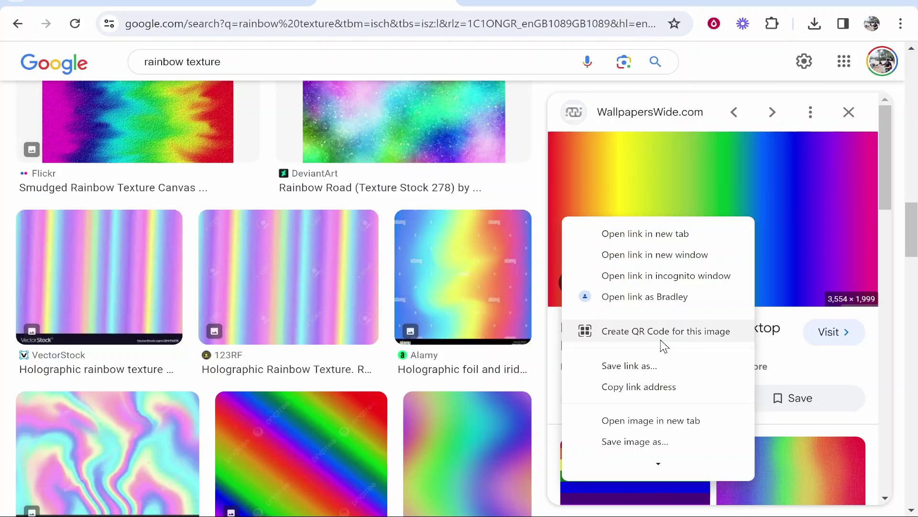
pyautogui.click(635, 438)
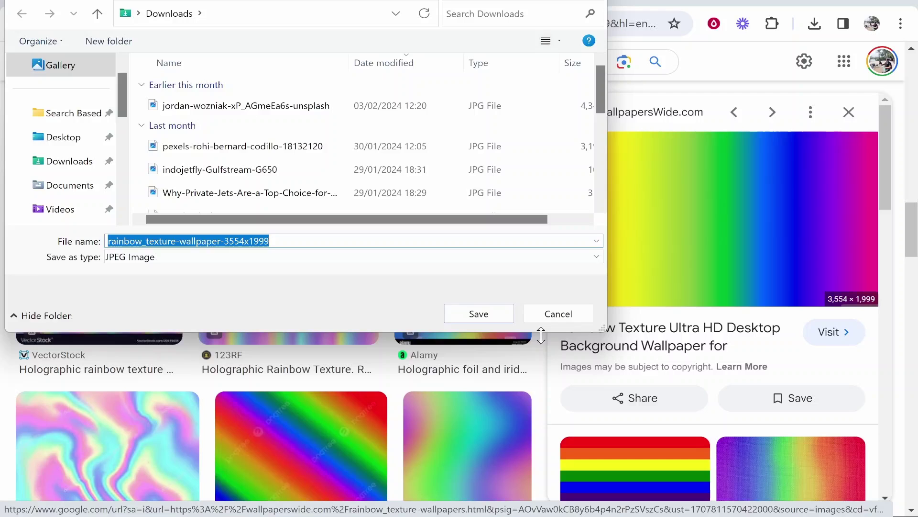
pyautogui.click(505, 315)
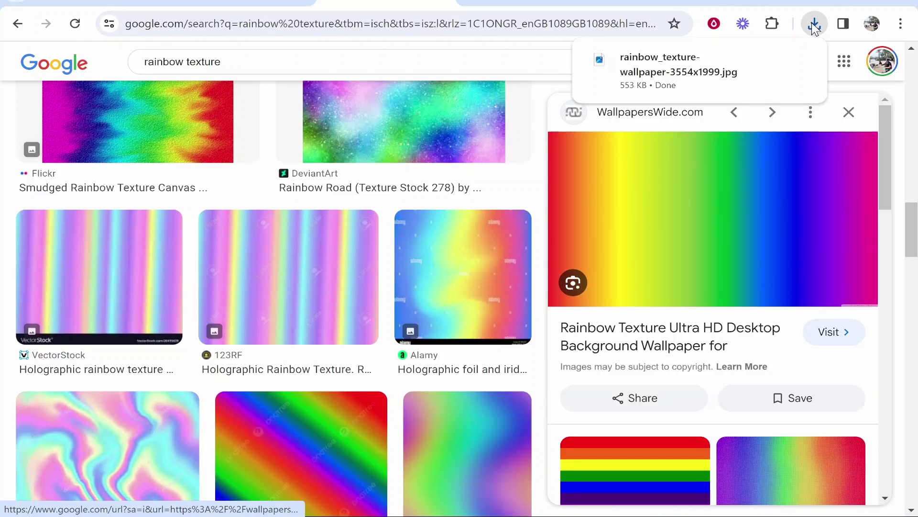
# Drag rainbow_texture-wallpaper-3554x1999.jpg from Downloads in File Explorer into Canva's uploads
pyautogui.click(415, 4)
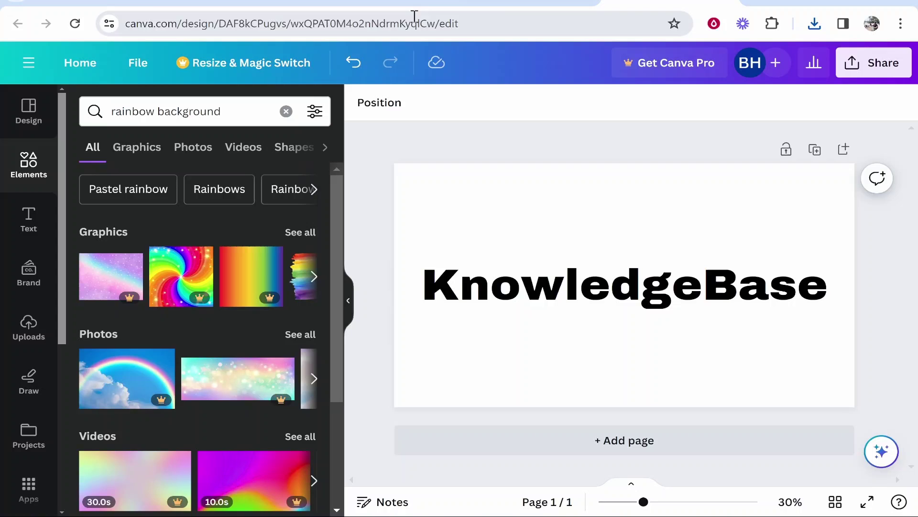
pyautogui.click(407, 511)
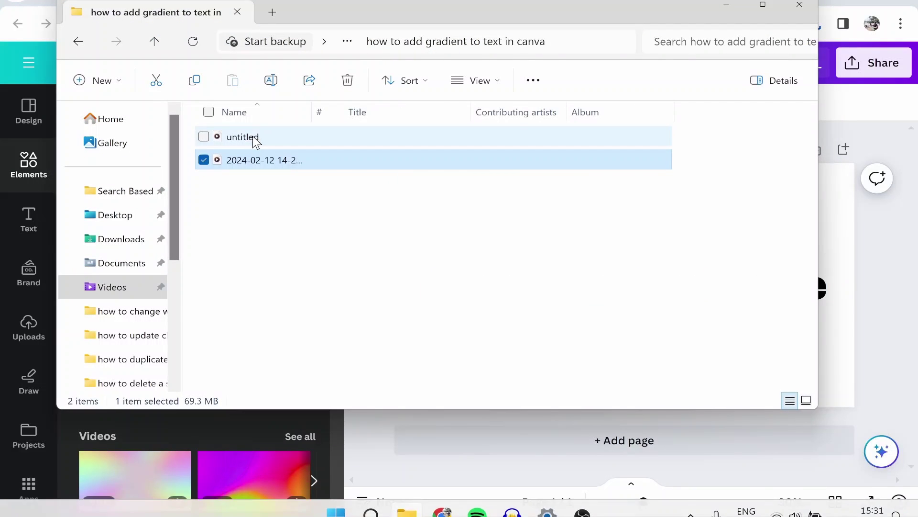
pyautogui.click(99, 242)
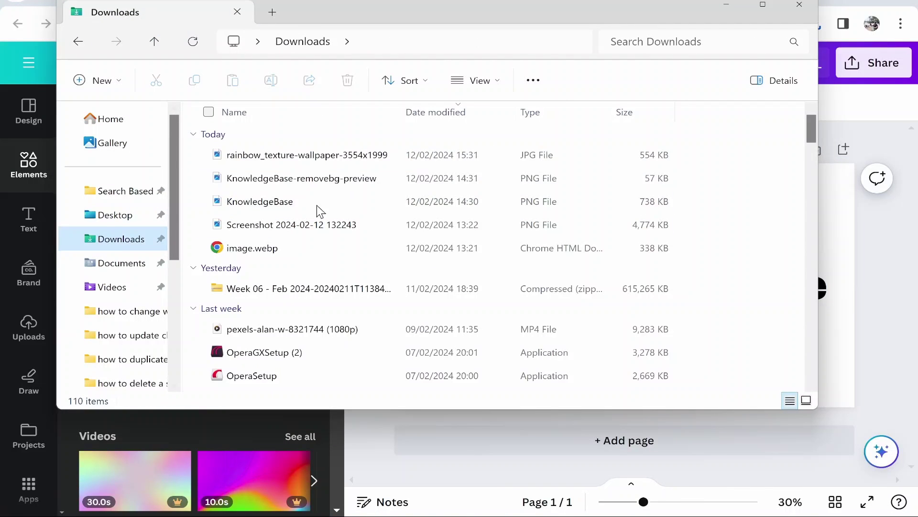
pyautogui.moveTo(395, 11); pyautogui.dragTo(472, 20)
pyautogui.click(397, 172)
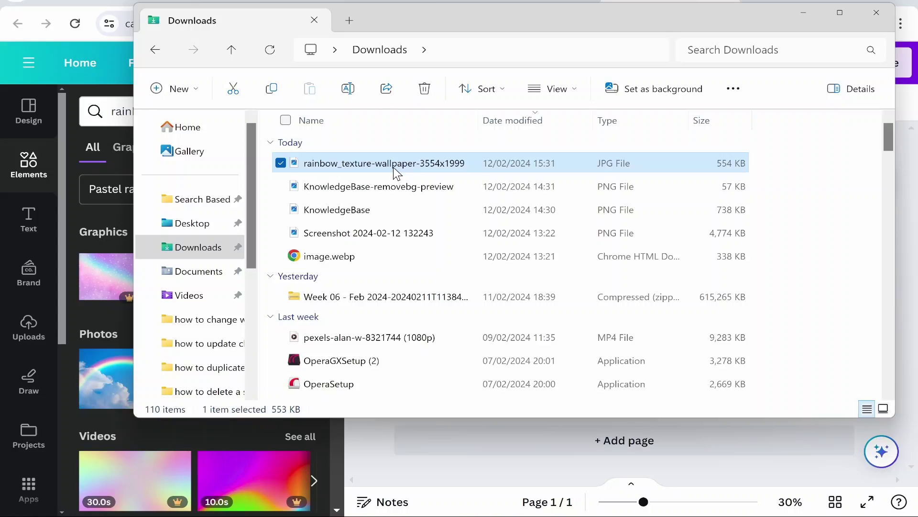
pyautogui.moveTo(506, 173); pyautogui.dragTo(98, 220)
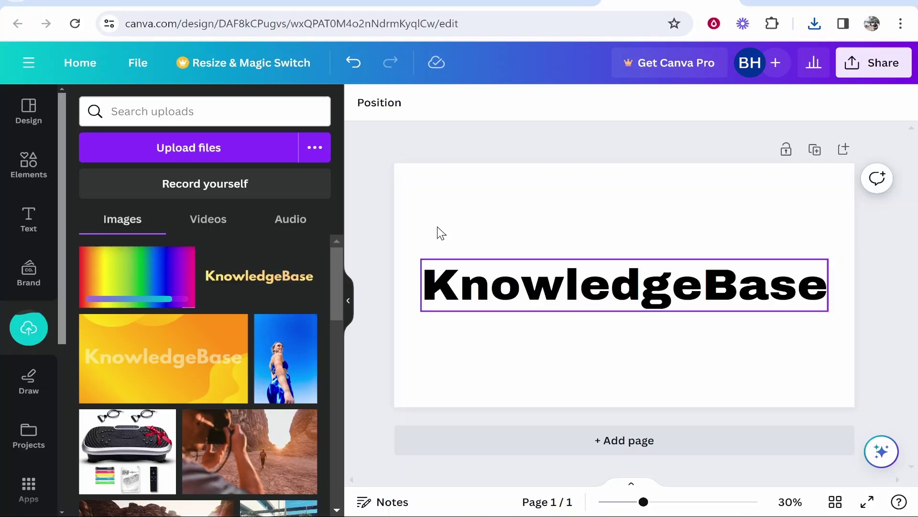
# Drop the uploaded rainbow image onto the page as a full background behind KnowledgeBase
pyautogui.moveTo(119, 299); pyautogui.dragTo(629, 209)
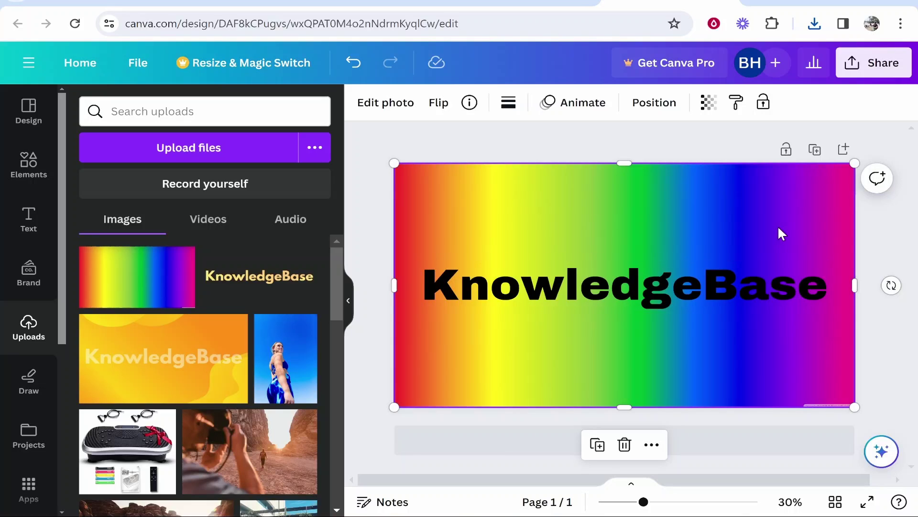
pyautogui.click(712, 286)
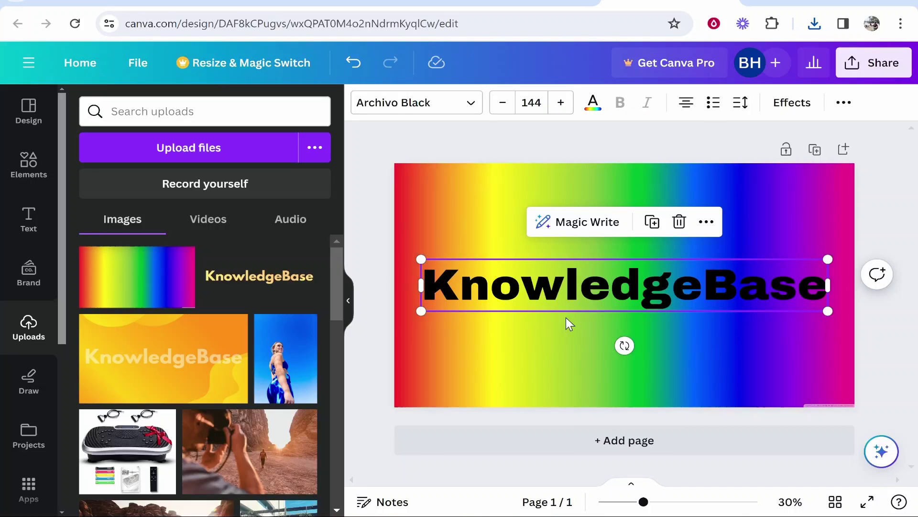
# Change the KnowledgeBase text colour to white
pyautogui.doubleClick(682, 298)
pyautogui.click(594, 104)
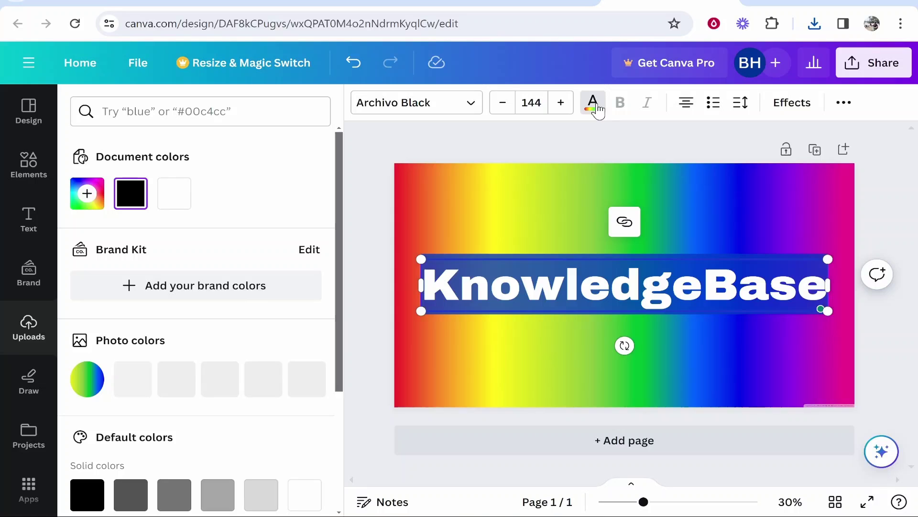
pyautogui.click(180, 195)
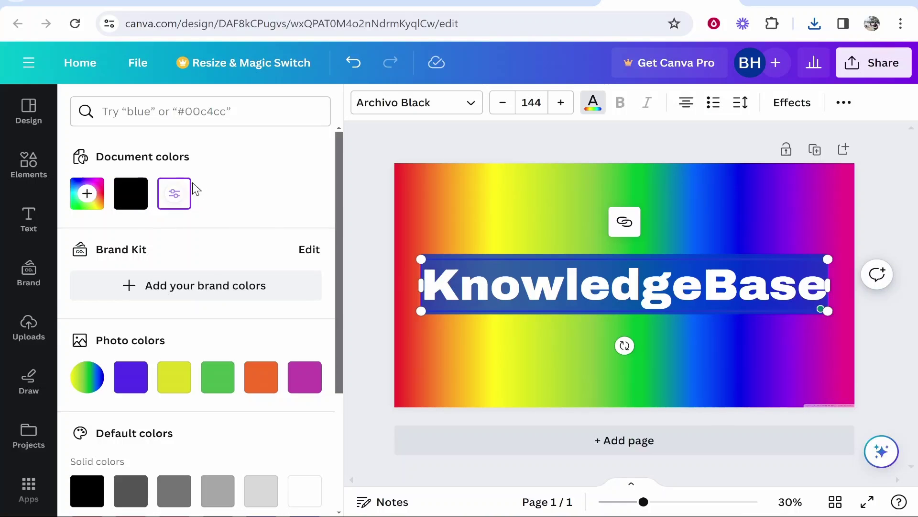
pyautogui.click(397, 167)
# Set the KnowledgeBase text transparency to 50
pyautogui.click(825, 280)
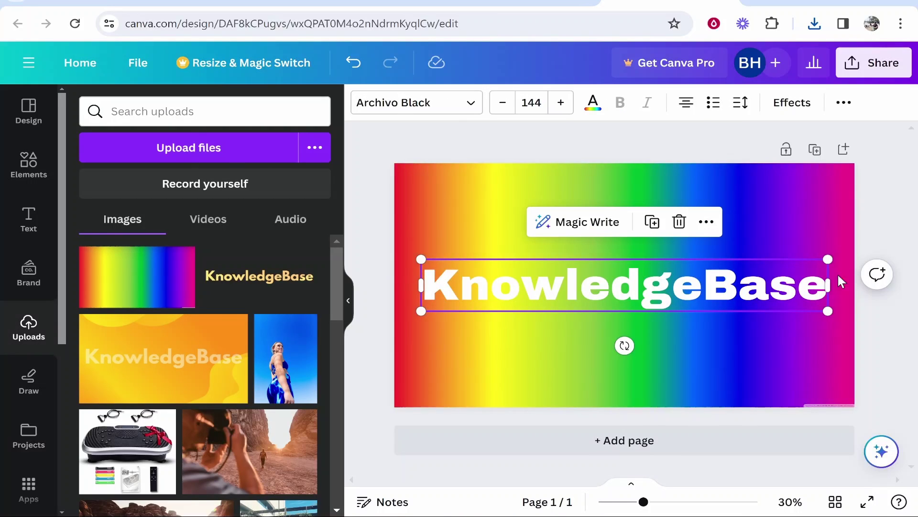
pyautogui.click(844, 103)
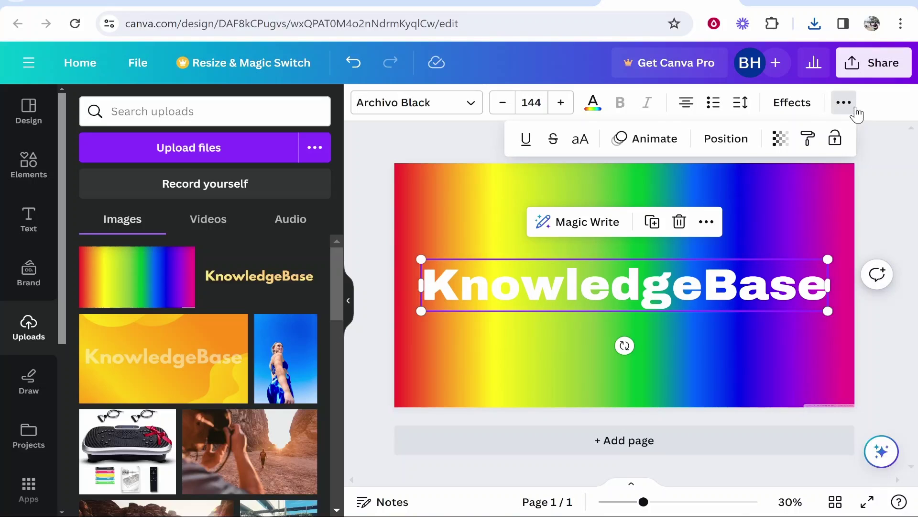
pyautogui.click(785, 138)
pyautogui.moveTo(779, 174); pyautogui.dragTo(703, 175)
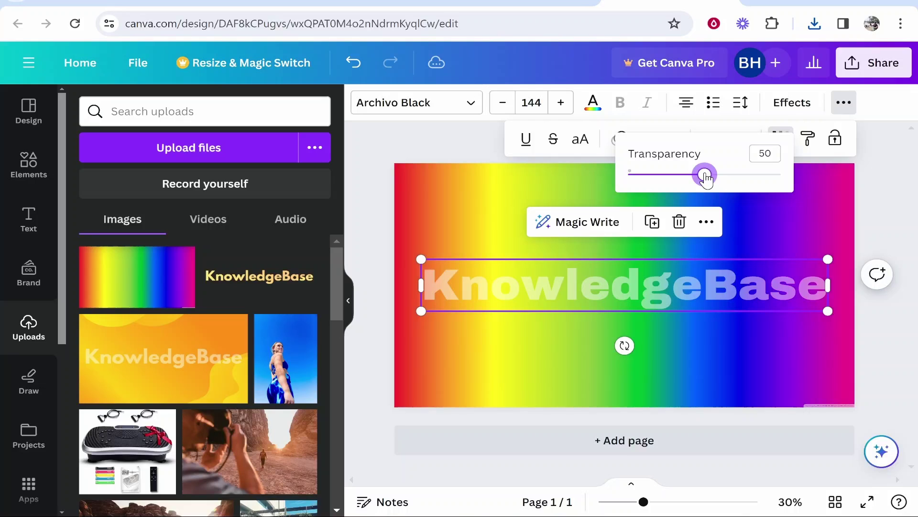
pyautogui.click(877, 185)
# Download the design as a 1,920 × 1,080 PNG named KnowledgeBase (1).png
pyautogui.click(654, 215)
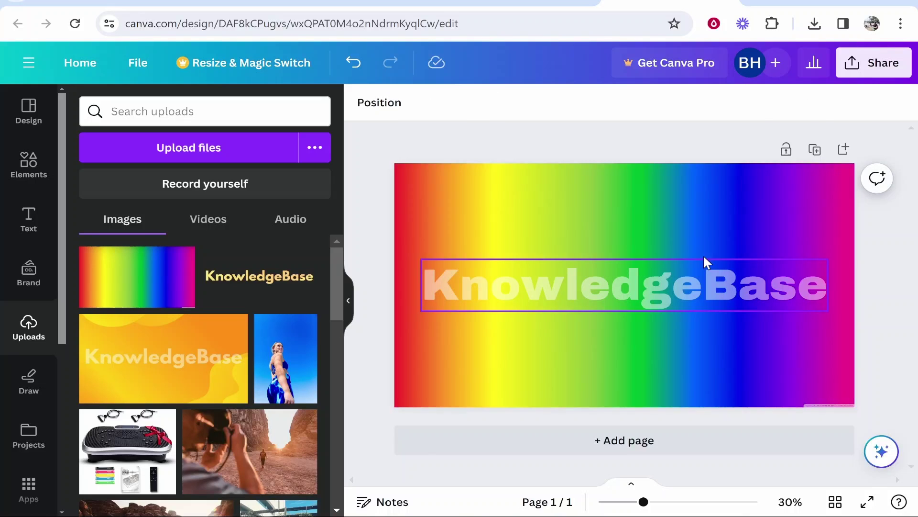
pyautogui.click(875, 67)
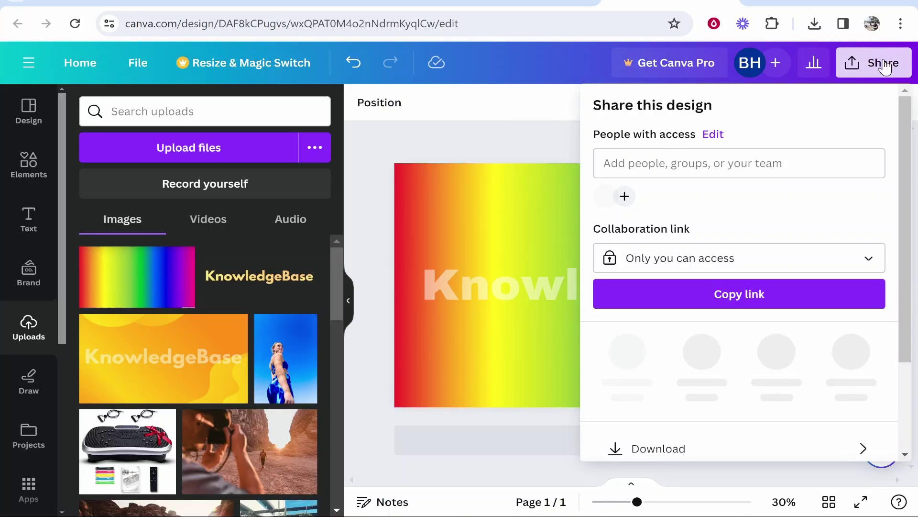
pyautogui.scroll(-2, 728, 410)
pyautogui.click(654, 365)
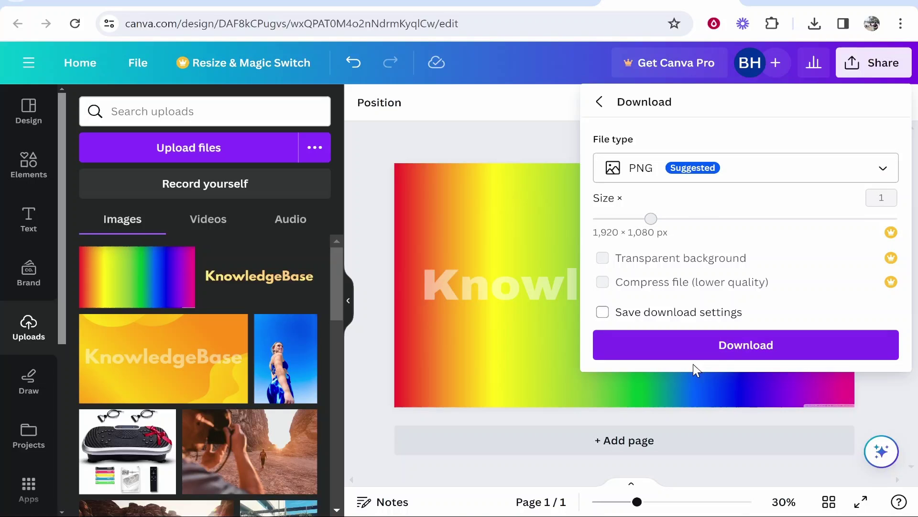
pyautogui.click(756, 349)
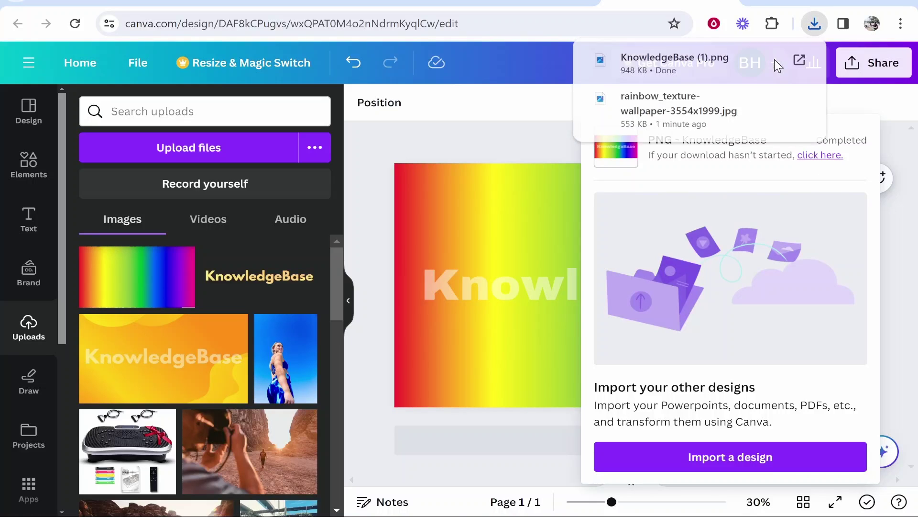
# Upload KnowledgeBase (1).png into Canva and delete the plain rainbow image placed by mistake
pyautogui.click(771, 60)
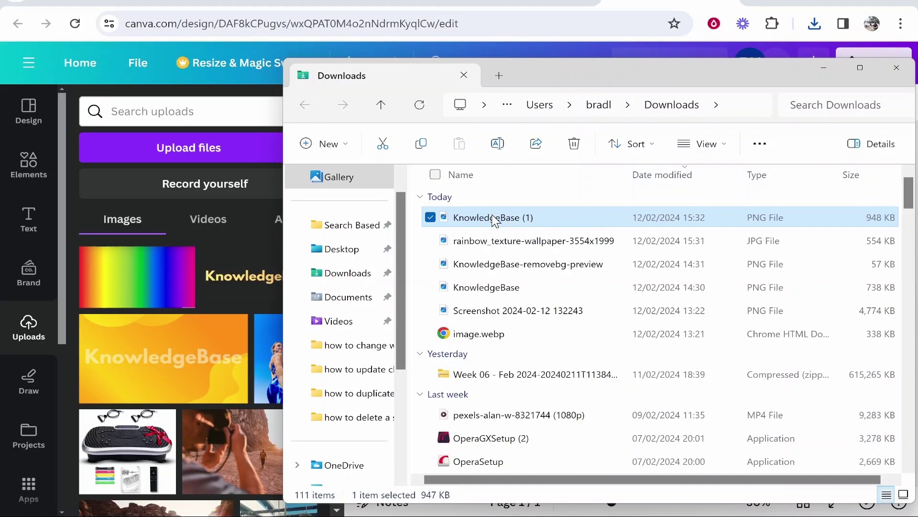
pyautogui.moveTo(495, 220); pyautogui.dragTo(182, 274)
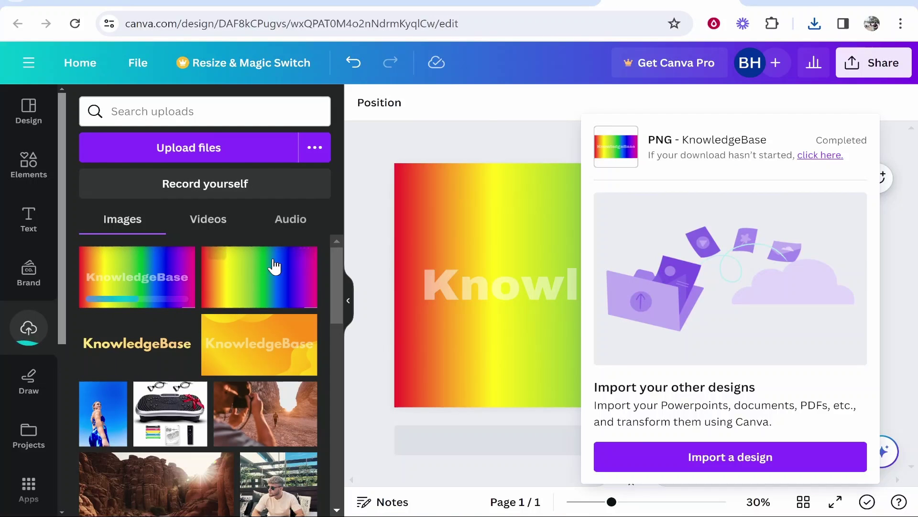
pyautogui.moveTo(274, 266); pyautogui.dragTo(577, 198)
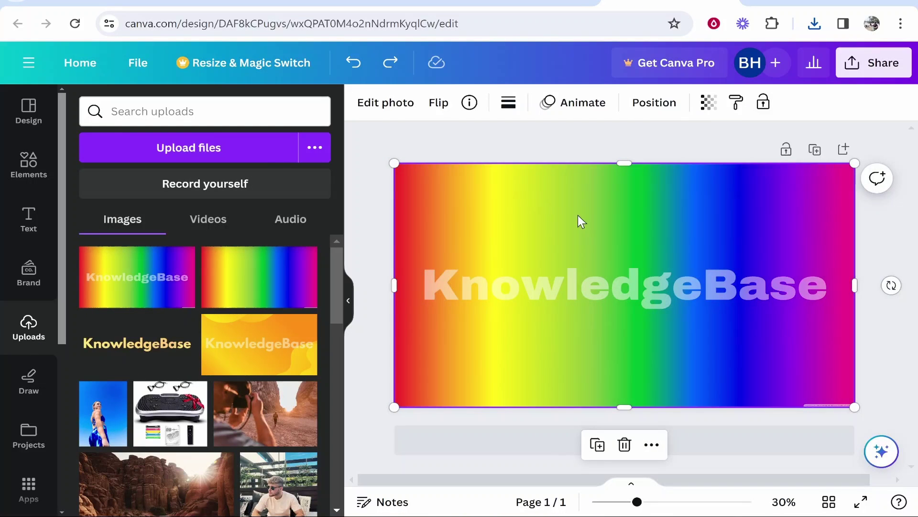
pyautogui.press('Delete')
# Place the rainbow KnowledgeBase image to fill the page and show its photo editing options
pyautogui.click(611, 291)
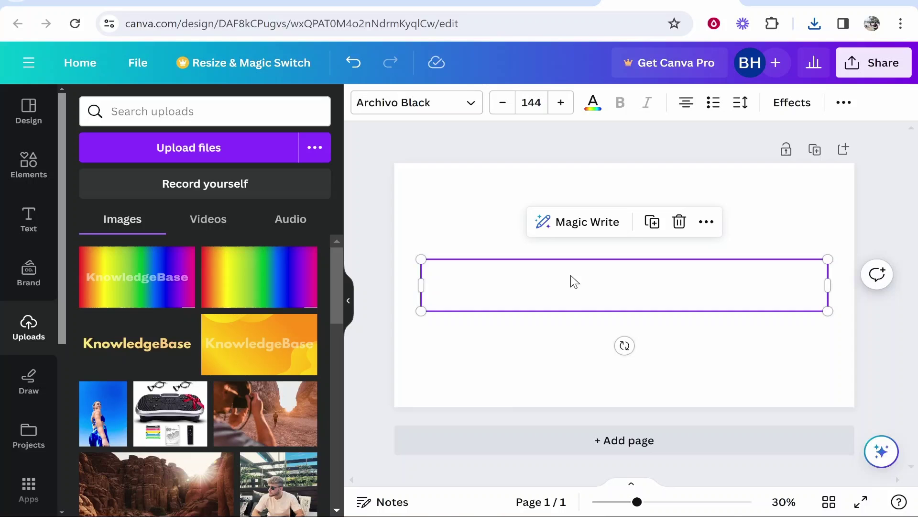
pyautogui.moveTo(178, 271); pyautogui.dragTo(560, 228)
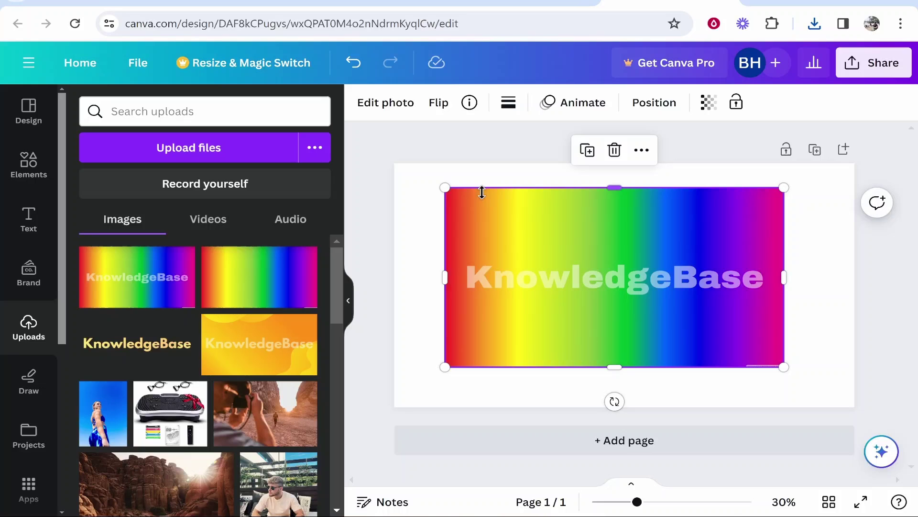
pyautogui.moveTo(593, 261); pyautogui.dragTo(545, 238)
pyautogui.moveTo(728, 348); pyautogui.dragTo(857, 407)
pyautogui.click(736, 317)
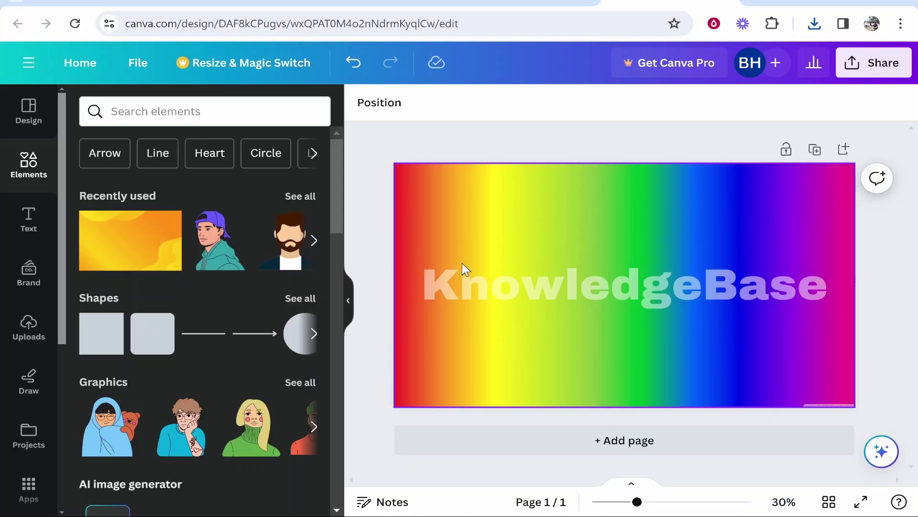
pyautogui.click(630, 298)
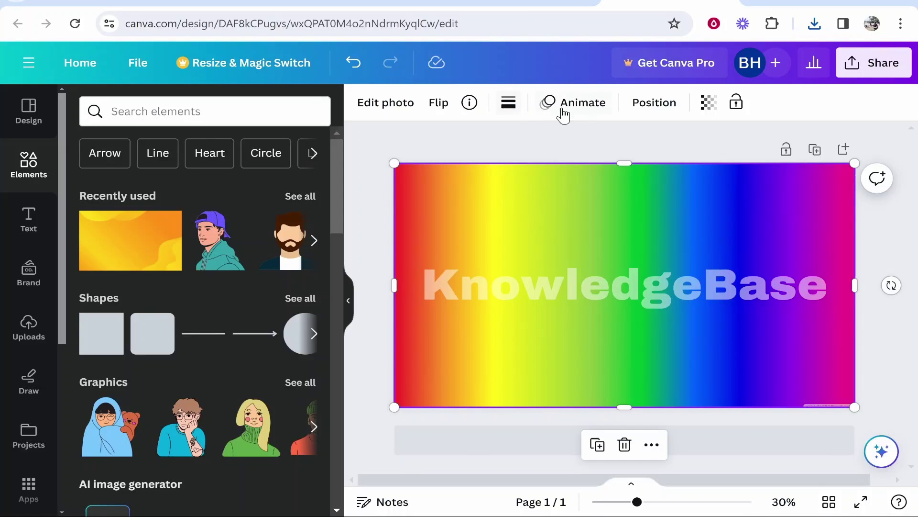
pyautogui.click(386, 104)
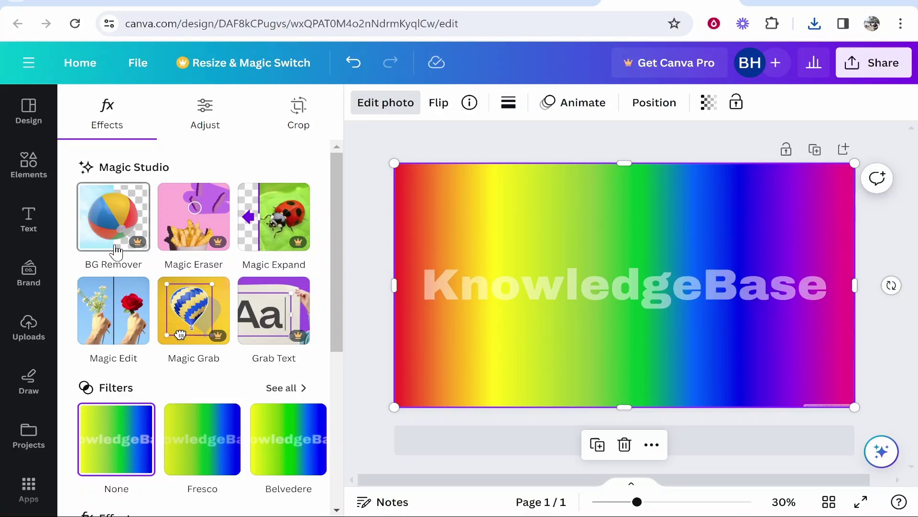
# Search Google for 'bg re' in a new tab and go to remove.bg
pyautogui.click(754, 2)
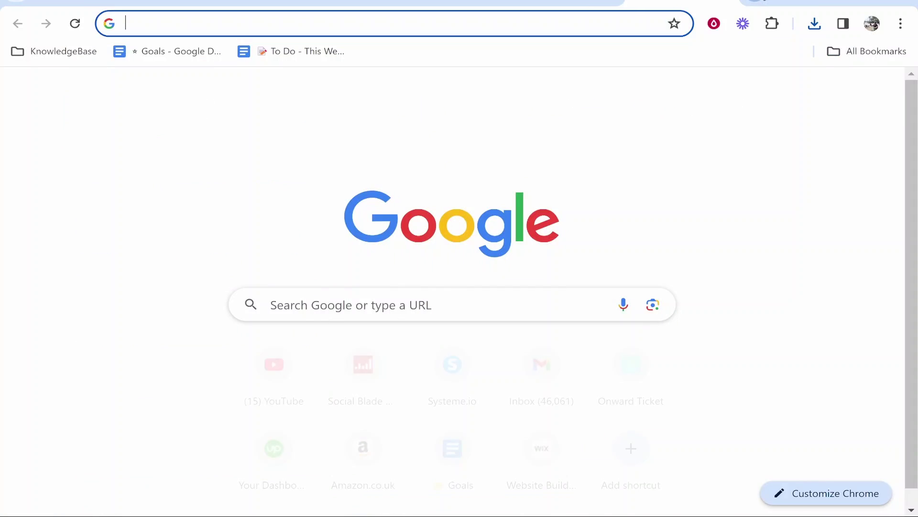
pyautogui.write('bg remover')
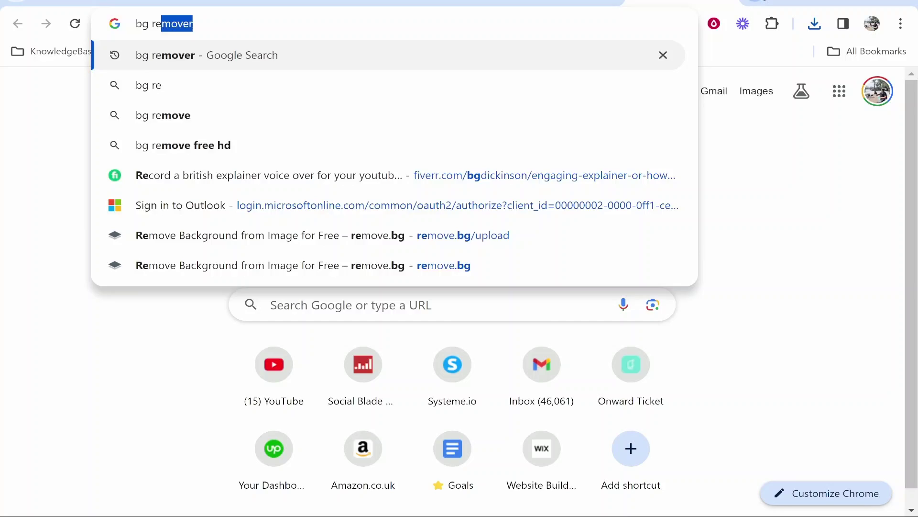
pyautogui.press('Return')
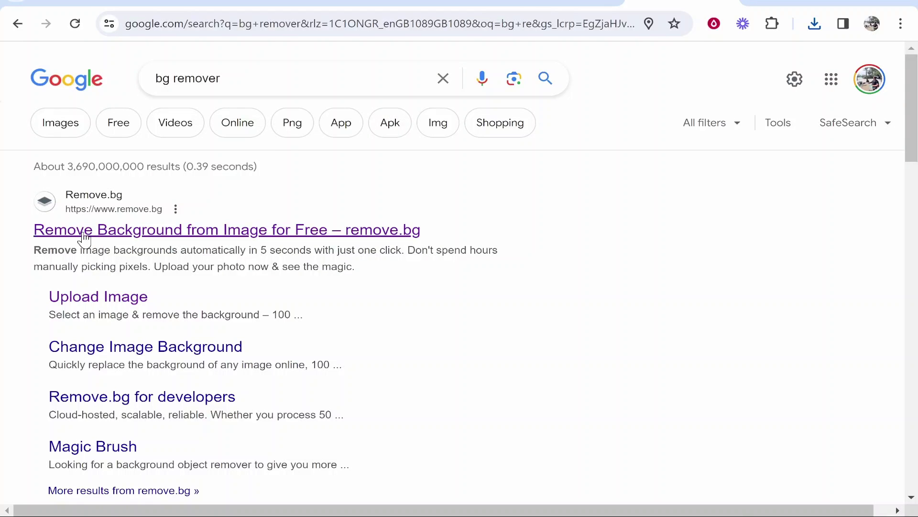
pyautogui.scroll(-6, 253, 258)
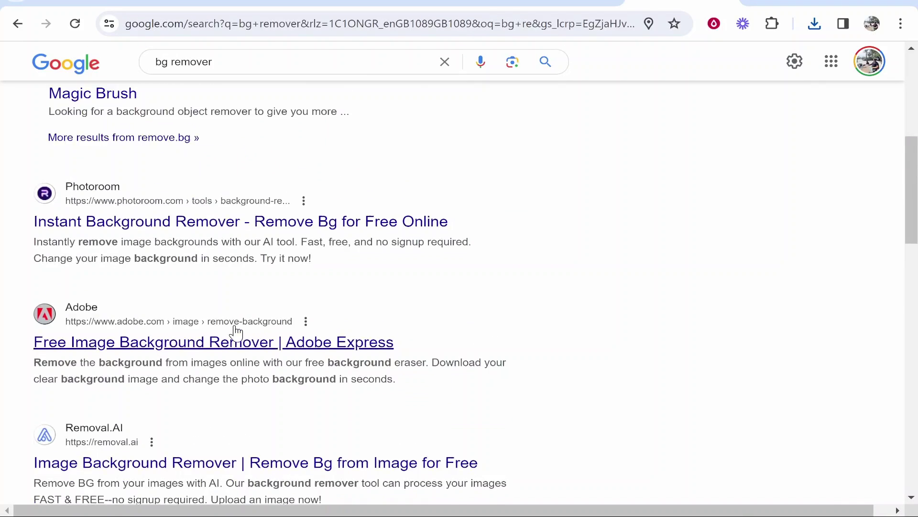
pyautogui.scroll(6, 236, 331)
pyautogui.click(188, 231)
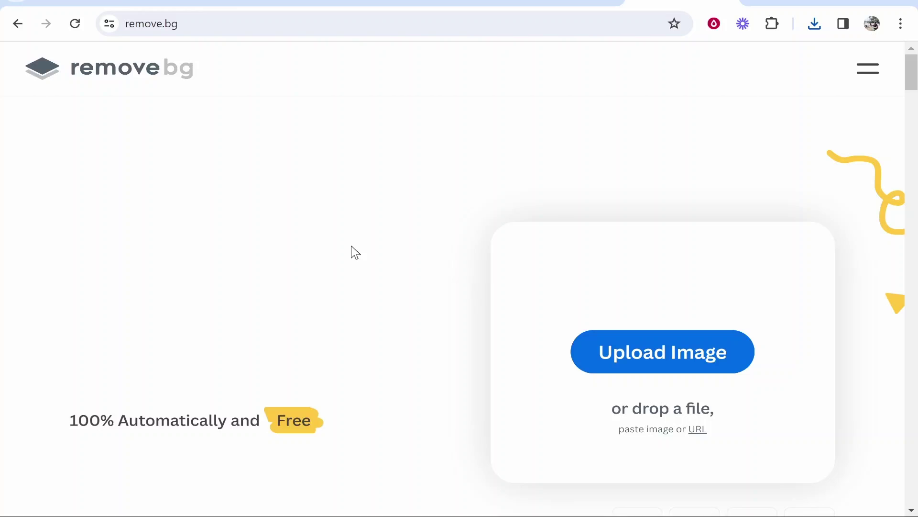
# Run KnowledgeBase (1) through remove.bg and save the result as KnowledgeBase__1_-removebg-preview.png
pyautogui.click(692, 356)
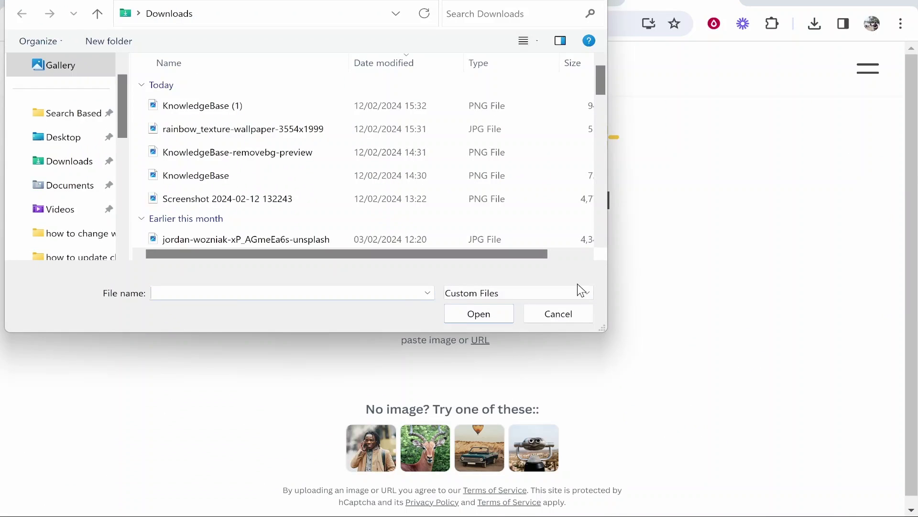
pyautogui.click(179, 107)
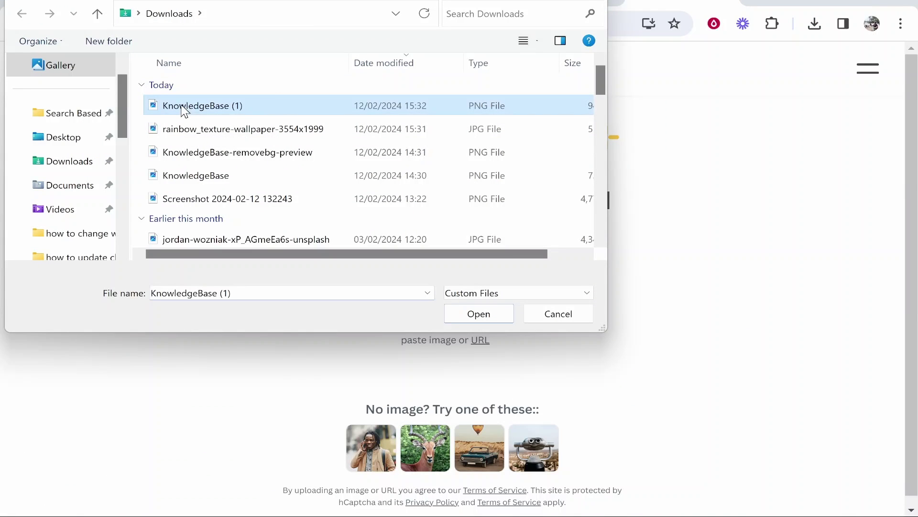
pyautogui.click(479, 314)
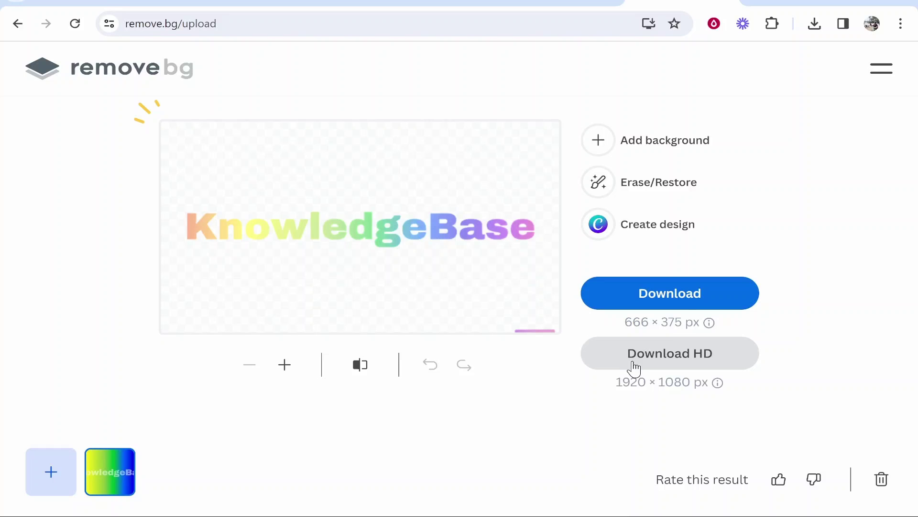
pyautogui.click(682, 304)
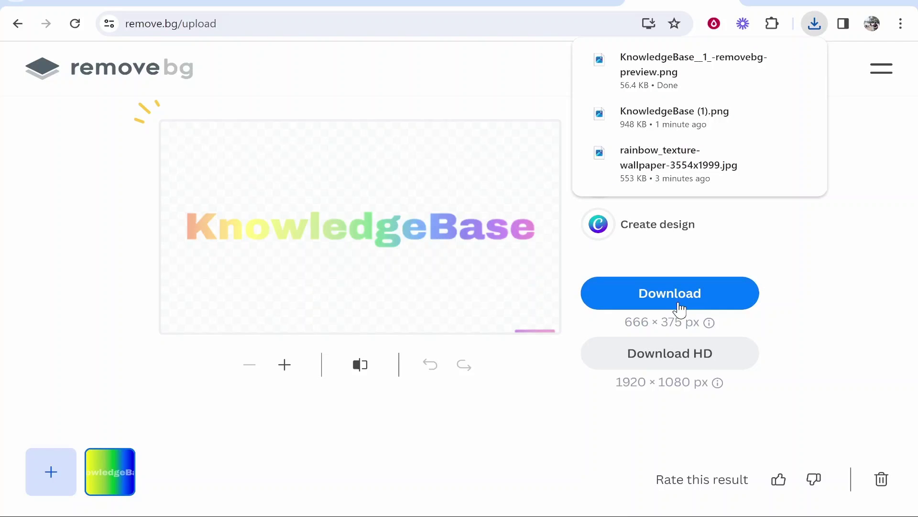
pyautogui.click(778, 62)
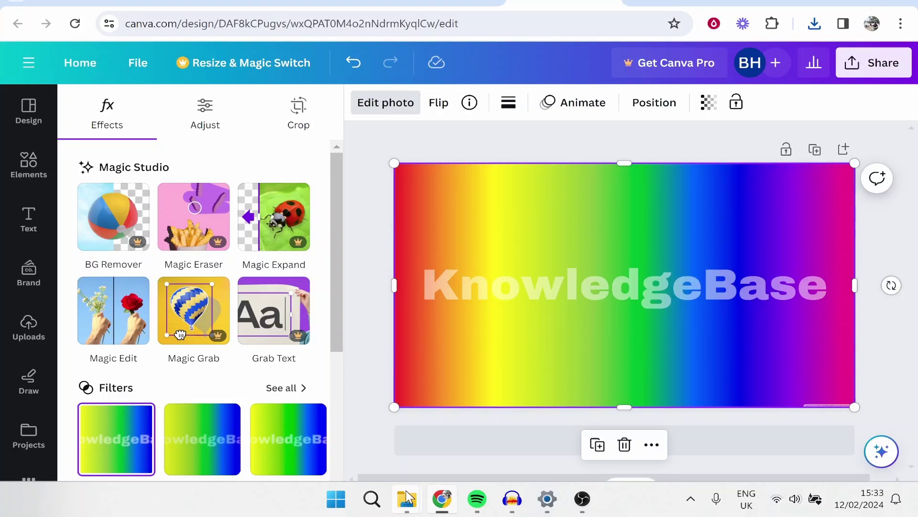
# Upload the transparent KnowledgeBase PNG from the Downloads folder into Canva's Uploads
pyautogui.moveTo(406, 499)
pyautogui.click(483, 421)
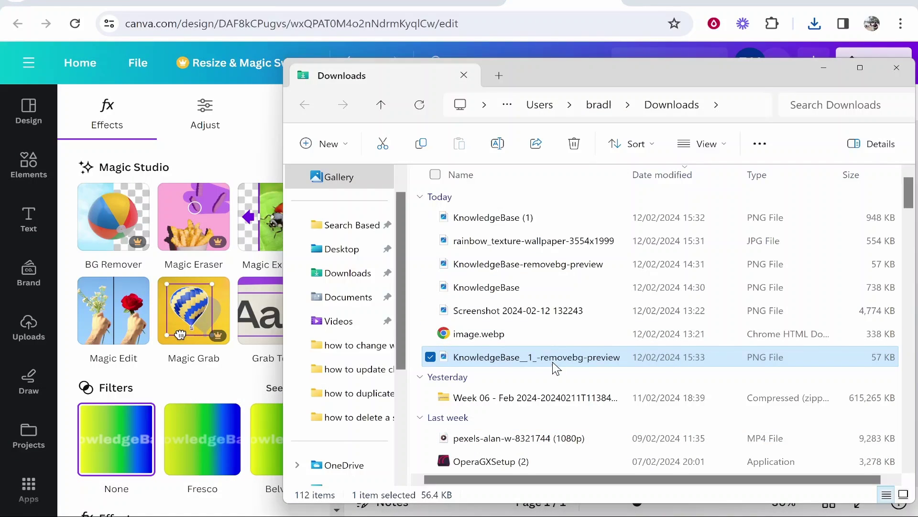
pyautogui.moveTo(555, 358); pyautogui.dragTo(172, 262)
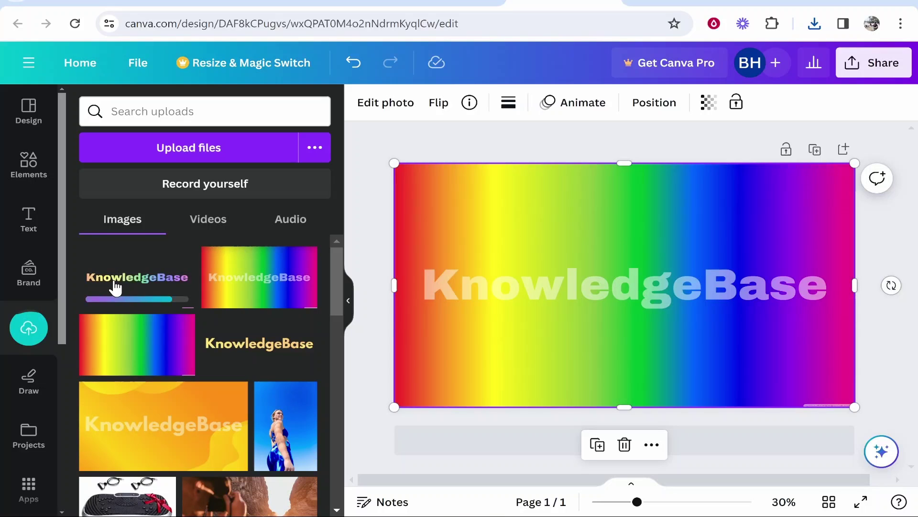
# Delete the rainbow image and place the transparent KnowledgeBase upload, enlarged across the white page
pyautogui.click(545, 196)
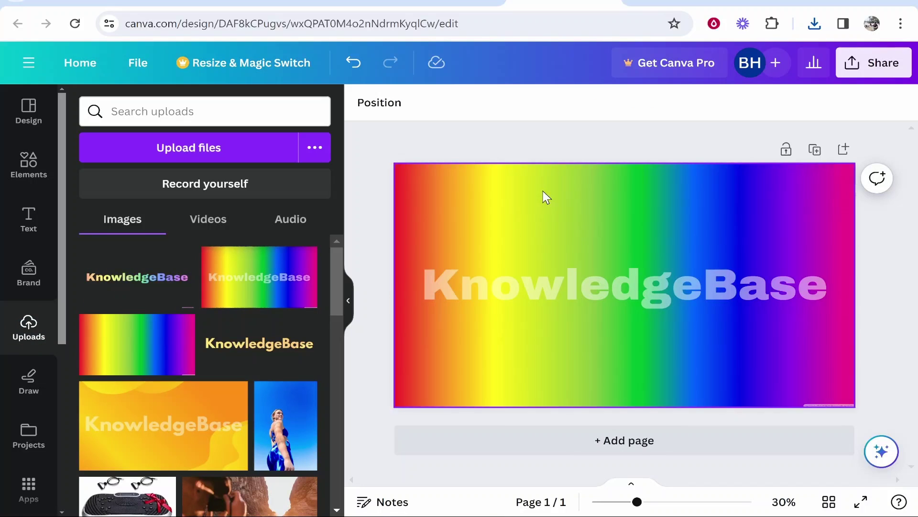
pyautogui.click(546, 198)
pyautogui.press('Delete')
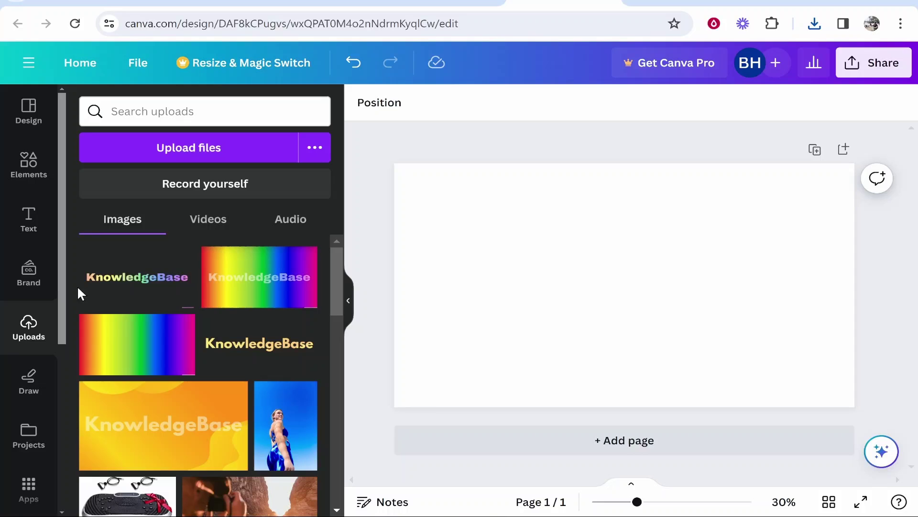
pyautogui.moveTo(91, 286); pyautogui.dragTo(518, 248)
pyautogui.moveTo(704, 325); pyautogui.dragTo(830, 393)
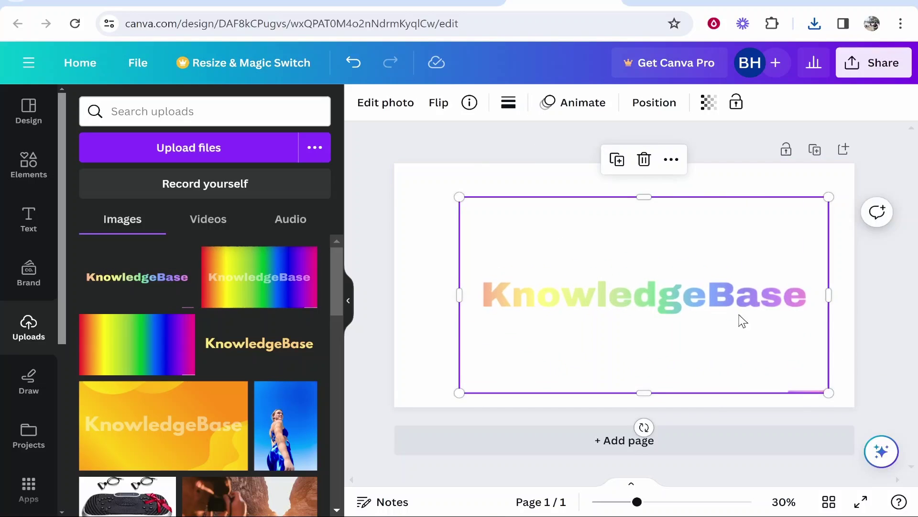
pyautogui.moveTo(739, 314); pyautogui.dragTo(741, 317)
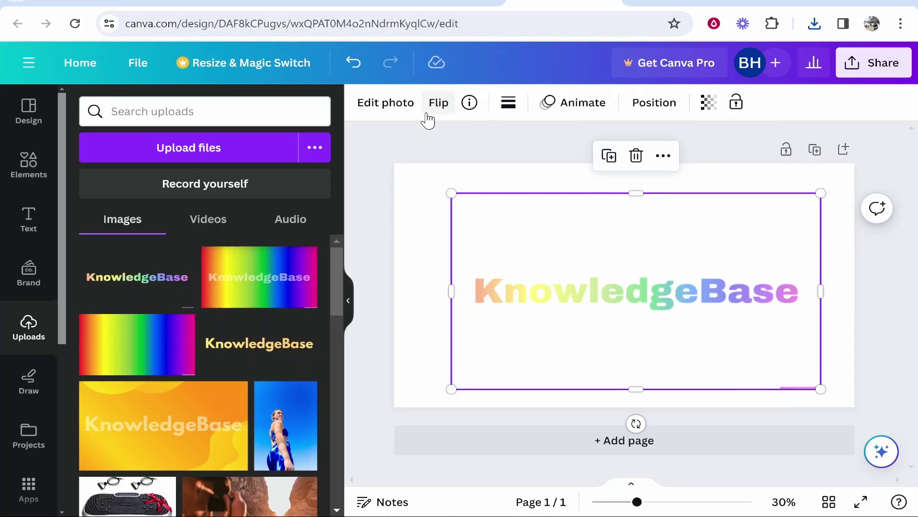
# Adjust the KnowledgeBase image to vibrance 85, saturation 20, sharpness 47 and clarity 40
pyautogui.click(366, 101)
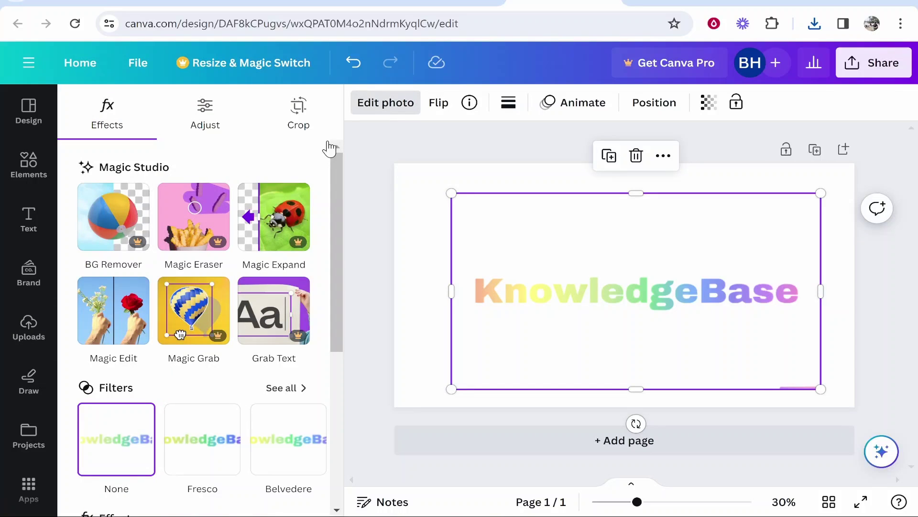
pyautogui.click(201, 120)
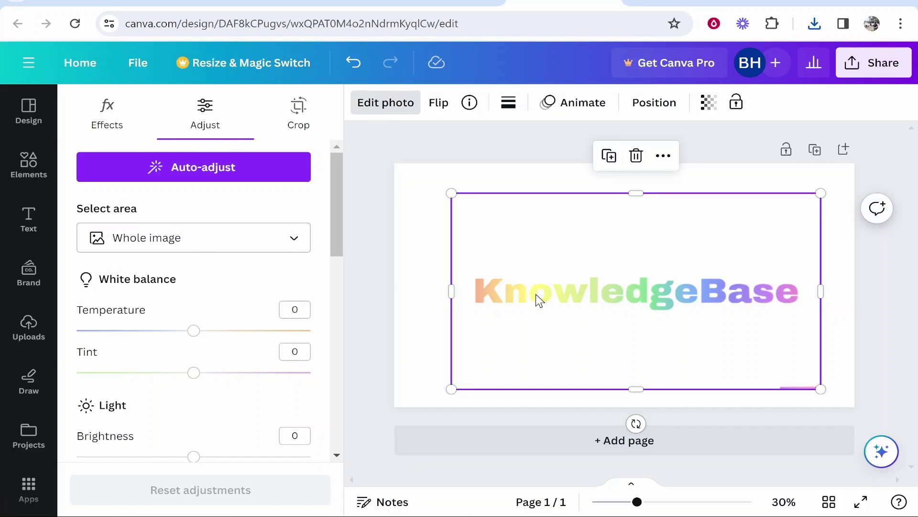
pyautogui.scroll(-6, 248, 299)
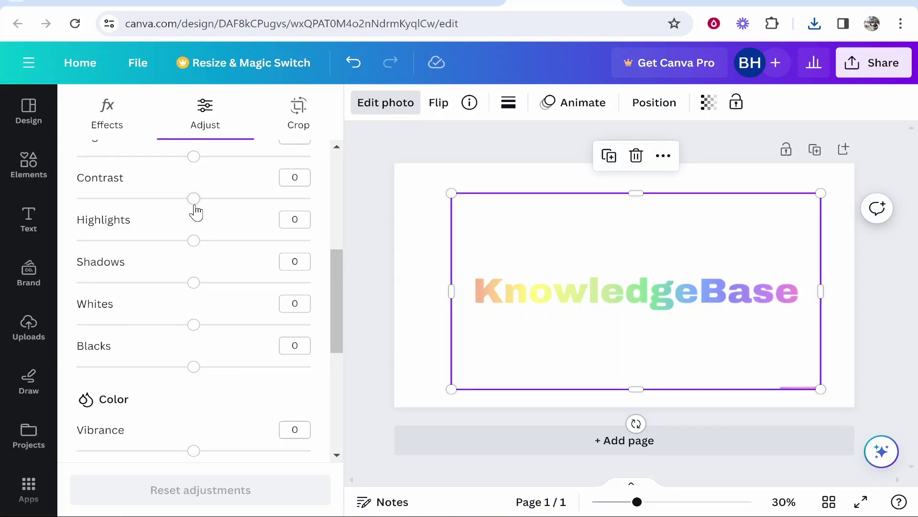
pyautogui.scroll(-3, 196, 212)
pyautogui.moveTo(193, 301); pyautogui.dragTo(293, 301)
pyautogui.moveTo(193, 343); pyautogui.dragTo(249, 359)
pyautogui.scroll(-3, 240, 356)
pyautogui.moveTo(194, 402); pyautogui.dragTo(241, 402)
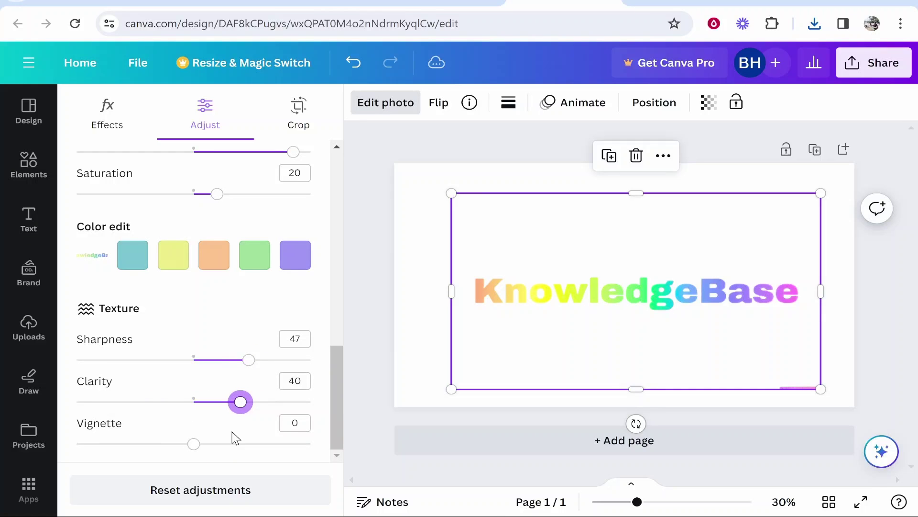
pyautogui.scroll(10, 283, 449)
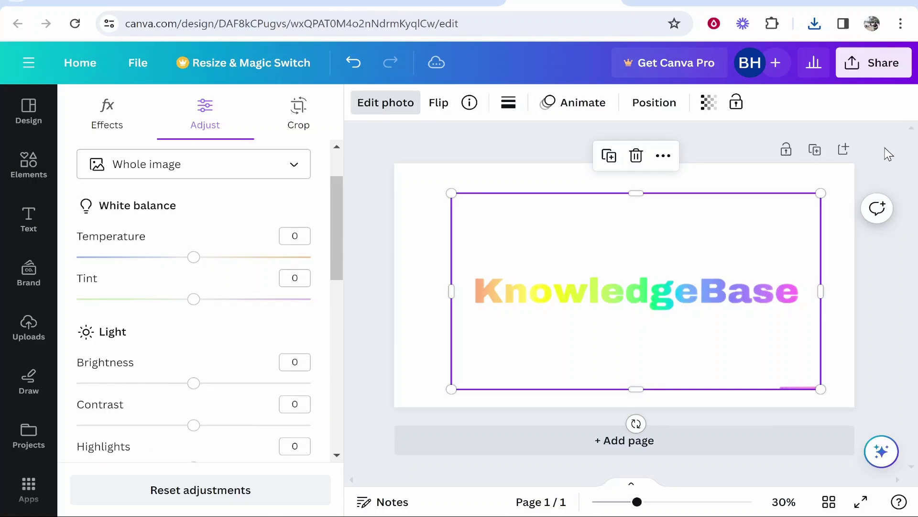
# Nudge the KnowledgeBase lettering into the centre of the page and deselect it
pyautogui.moveTo(732, 265); pyautogui.dragTo(713, 255)
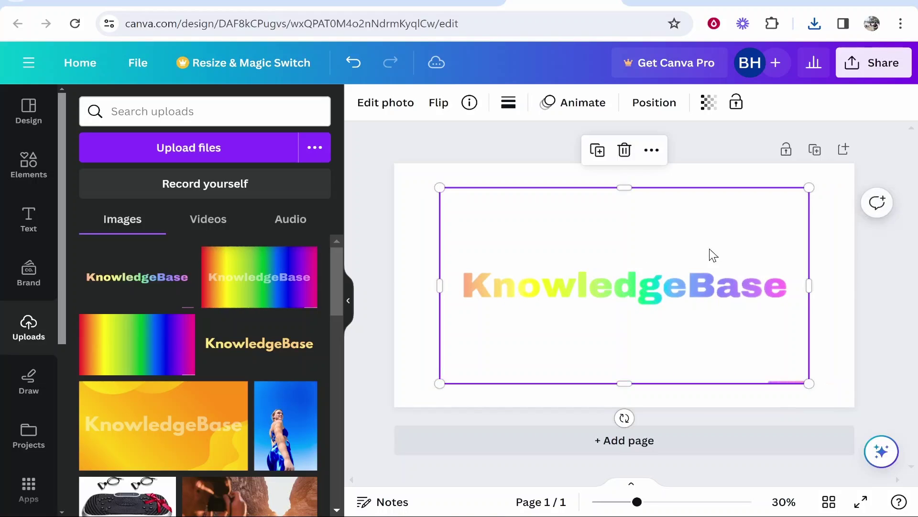
pyautogui.click(508, 142)
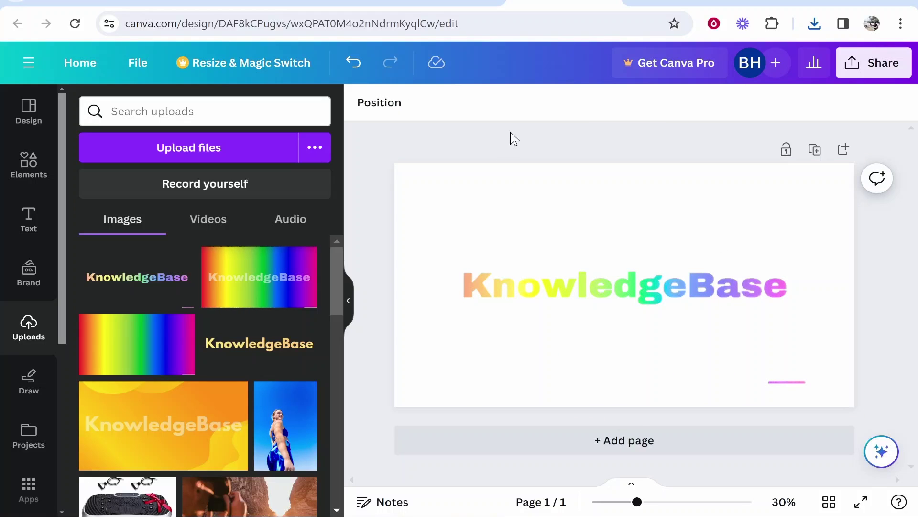